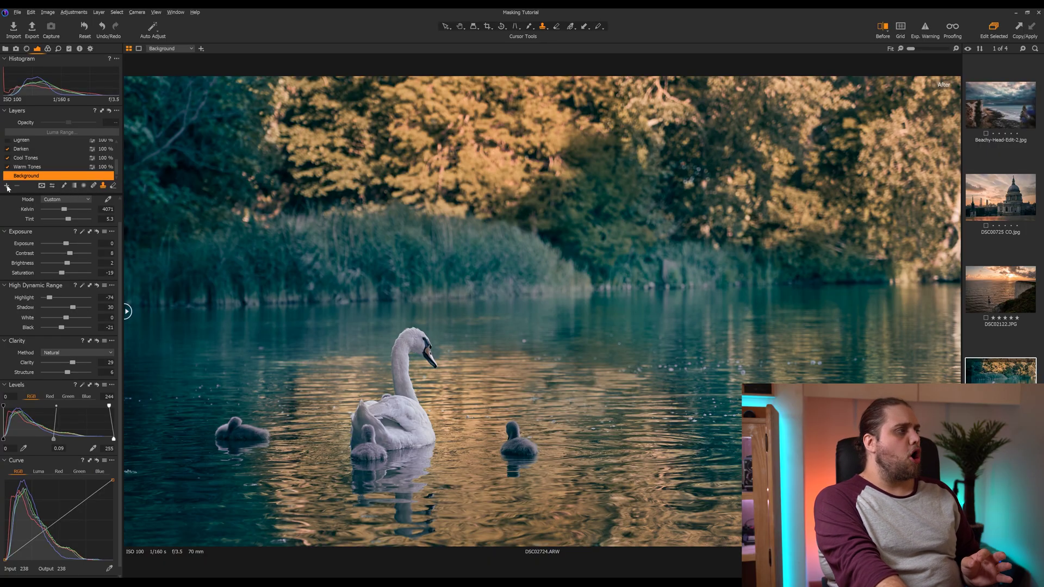
Add an empty Adjustment Layer 1 and zoom the viewer to 200% on the swan
click(7, 186)
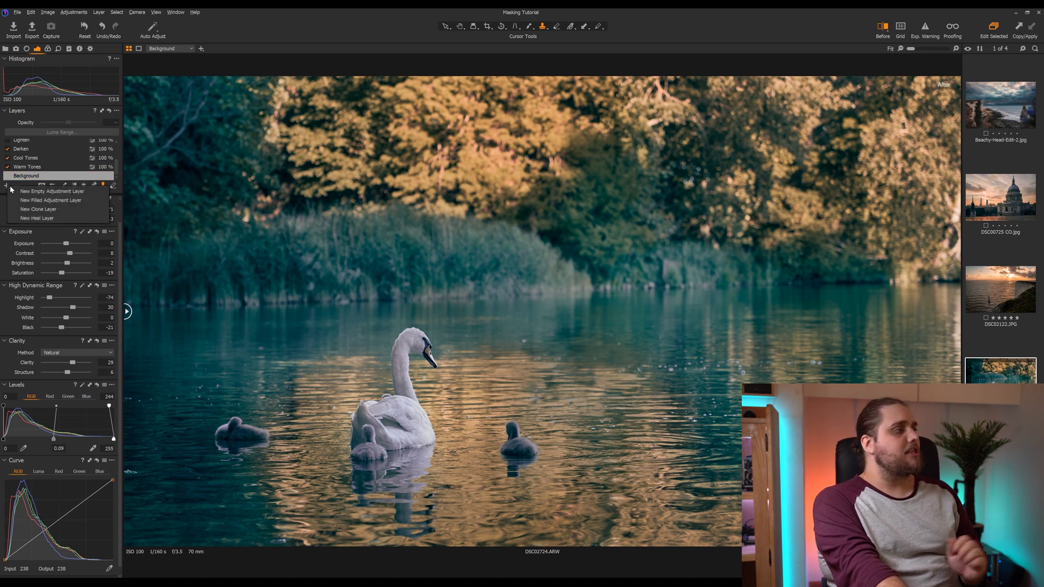
click(46, 191)
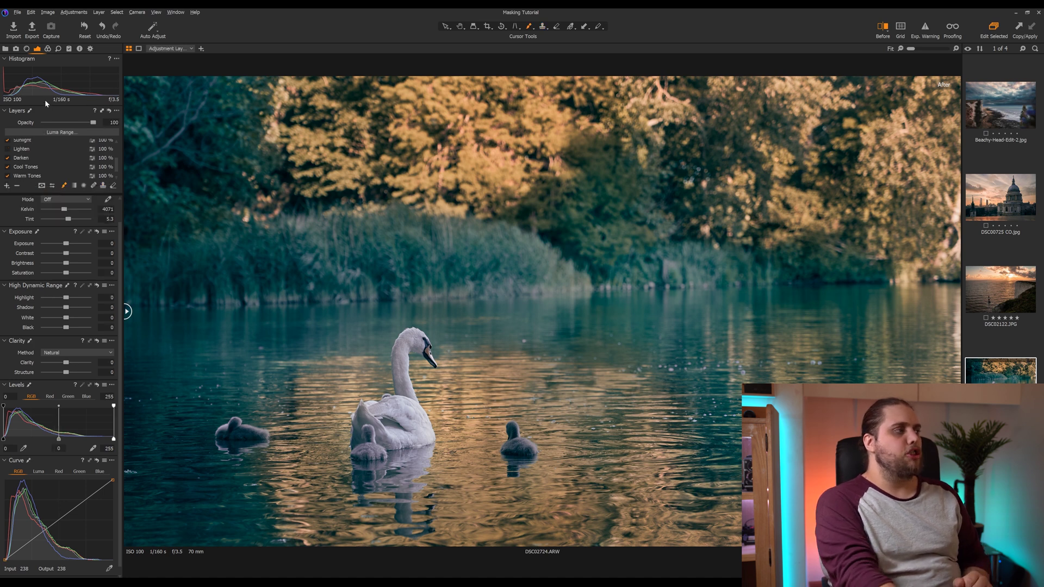
scroll(45, 165, up, 2)
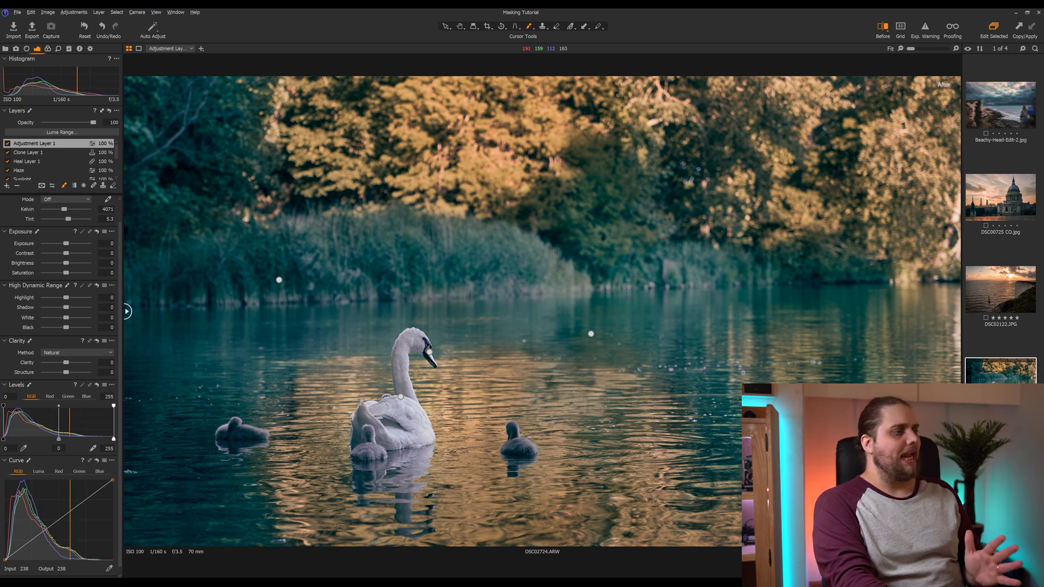
scroll(414, 405, up, 2)
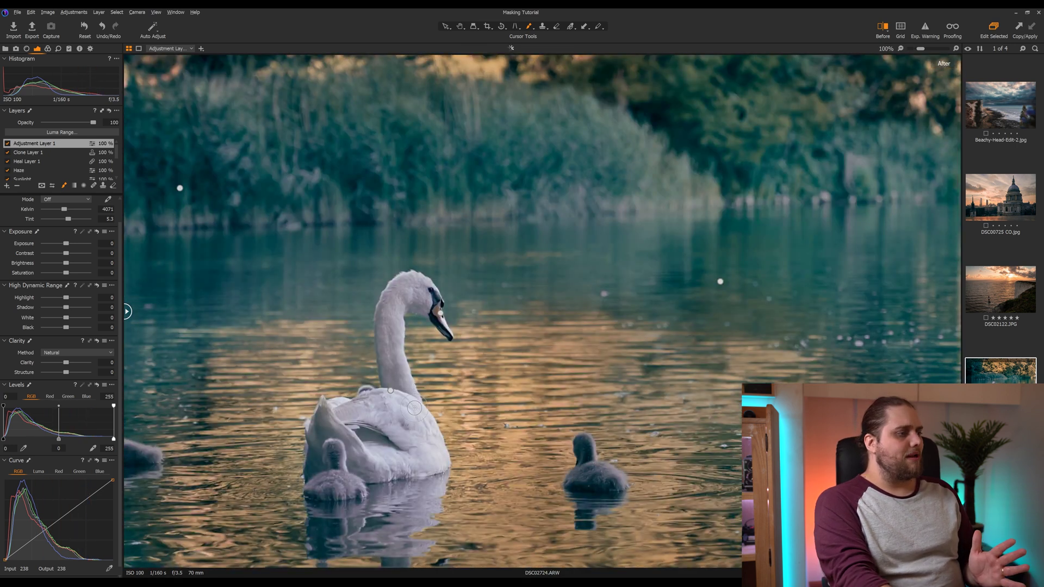
scroll(414, 408, up, 2)
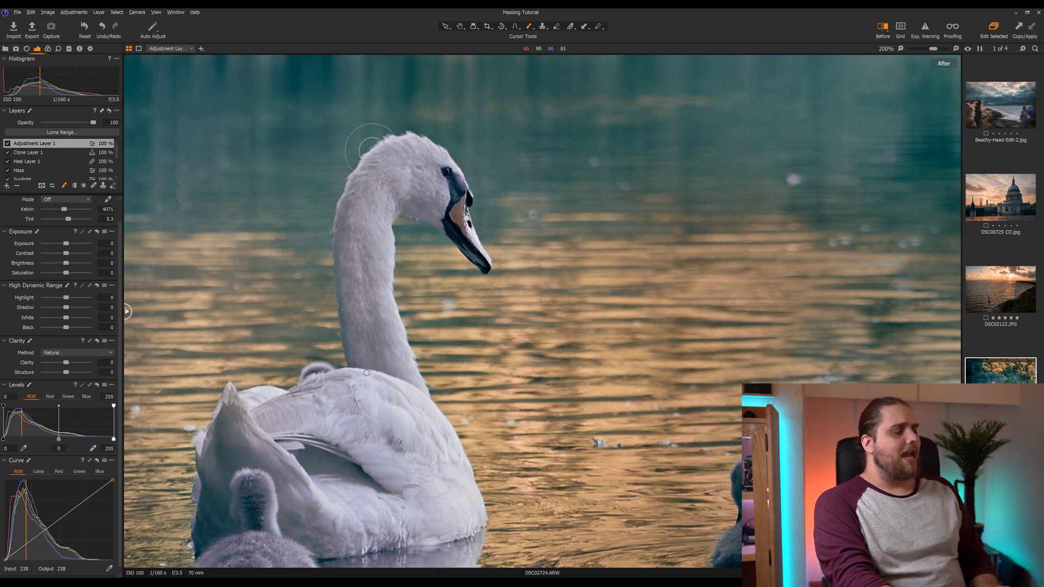
right_click(442, 205)
mouse_move(442, 206)
mouse_down()
mouse_move(463, 207)
mouse_move(442, 206)
mouse_up()
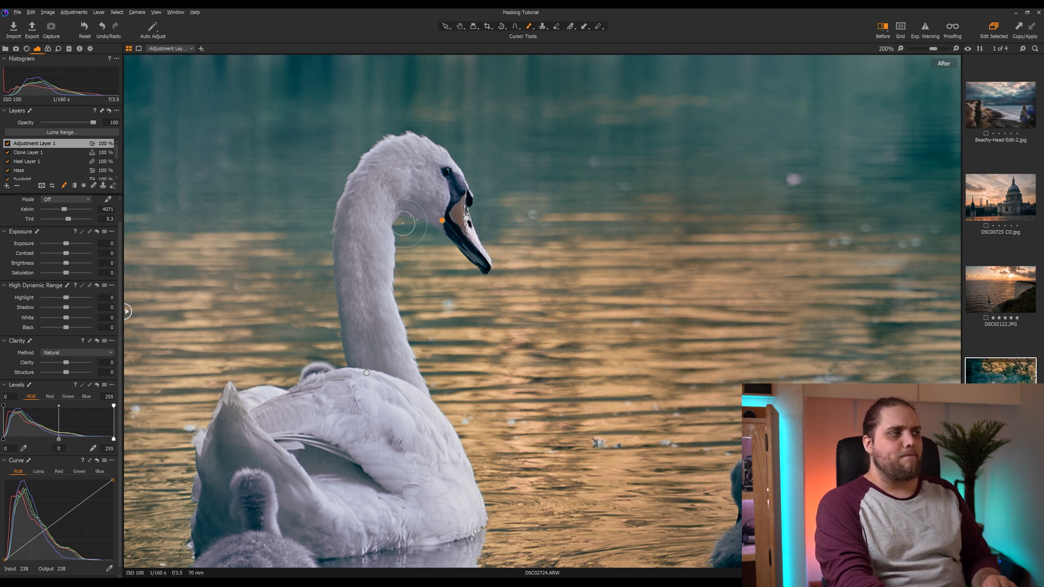
key(m)
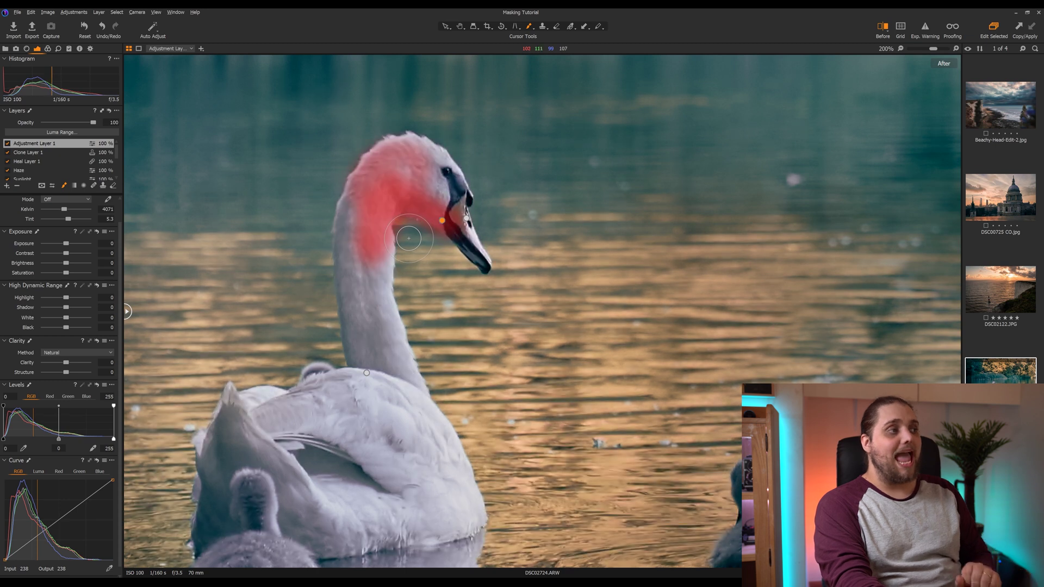
mouse_move(423, 156)
mouse_down()
mouse_move(436, 214)
mouse_move(427, 188)
mouse_move(453, 191)
mouse_move(430, 157)
mouse_move(389, 151)
mouse_move(344, 243)
mouse_move(385, 198)
mouse_move(369, 291)
mouse_move(353, 264)
mouse_move(359, 323)
mouse_move(347, 298)
mouse_move(378, 298)
mouse_move(382, 284)
mouse_move(386, 337)
mouse_up()
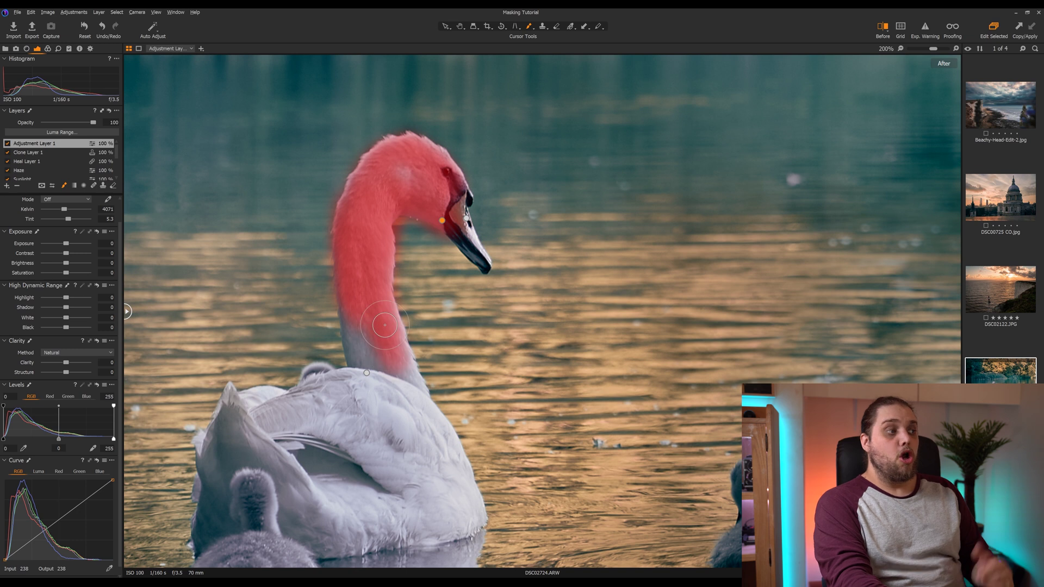
drag(405, 301, 402, 370)
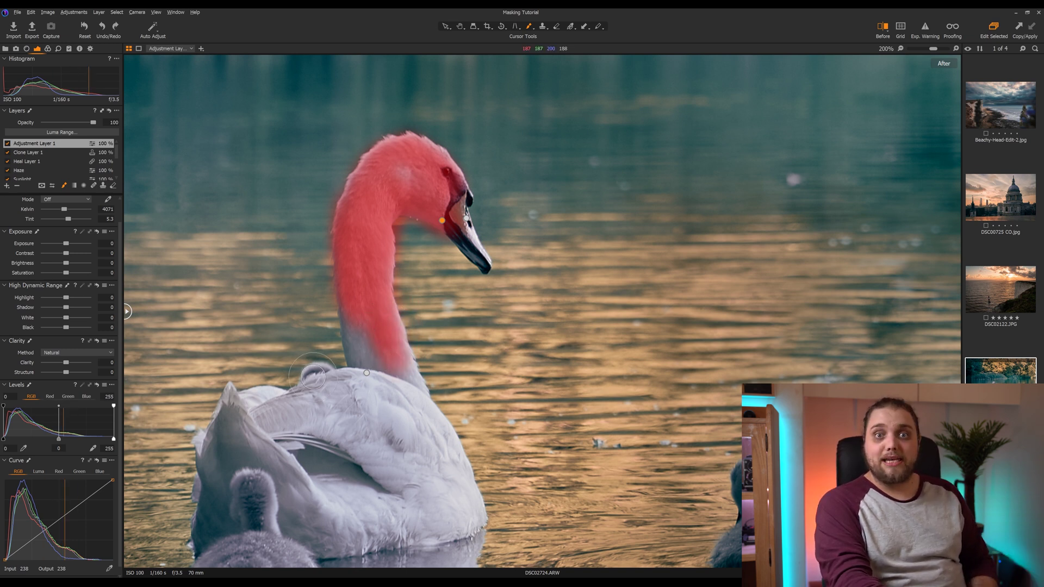
key(ctrl+z)
key(ctrl+z)
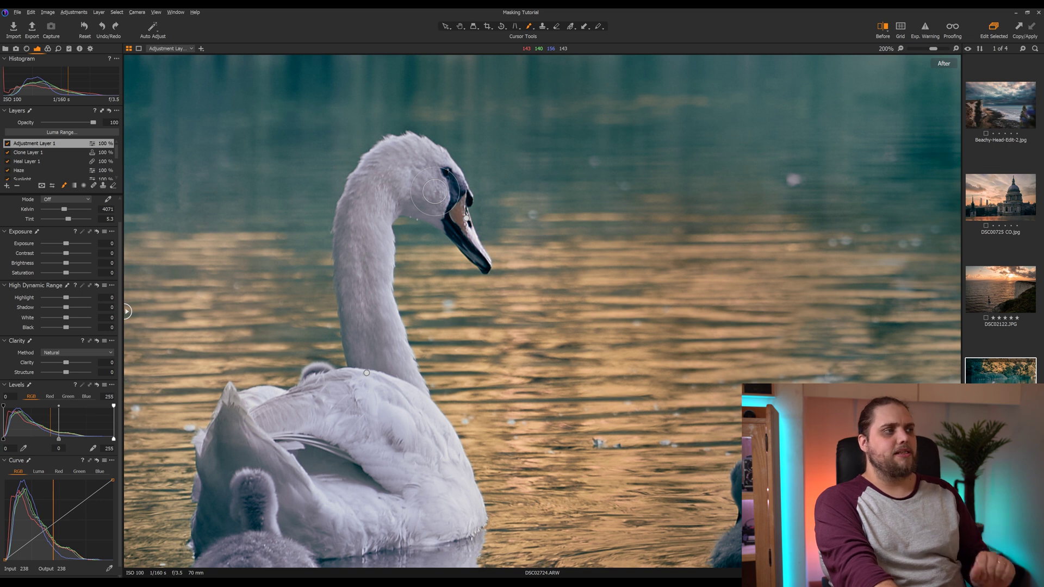
right_click(435, 191)
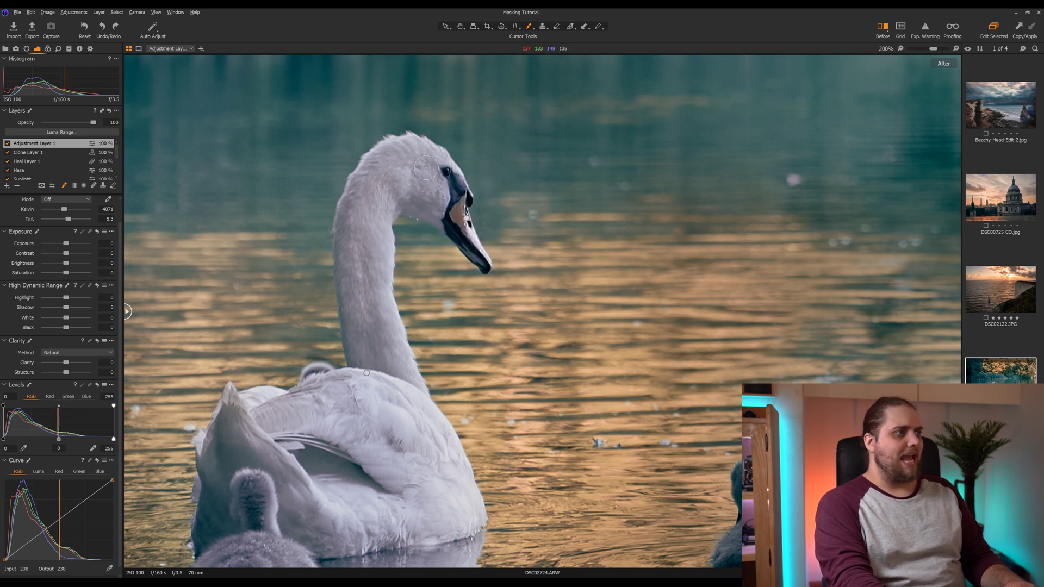
scroll(426, 167, up, 1)
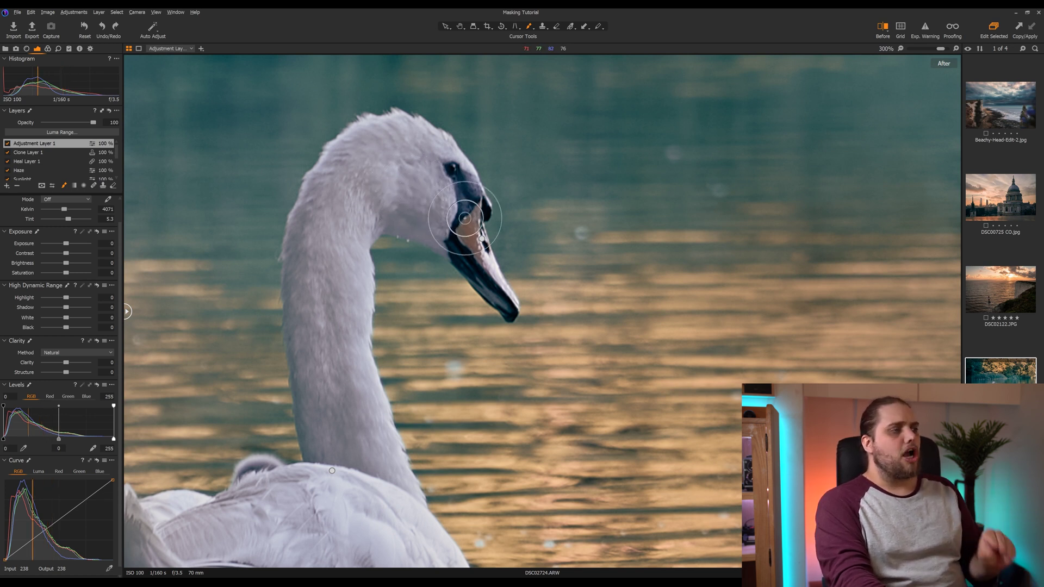
Paint the layer mask over the swan's beak, head, cheek and both sides of the neck
mouse_move(476, 248)
mouse_down()
mouse_move(471, 206)
mouse_move(449, 167)
mouse_move(380, 106)
mouse_move(368, 110)
mouse_move(376, 137)
mouse_up()
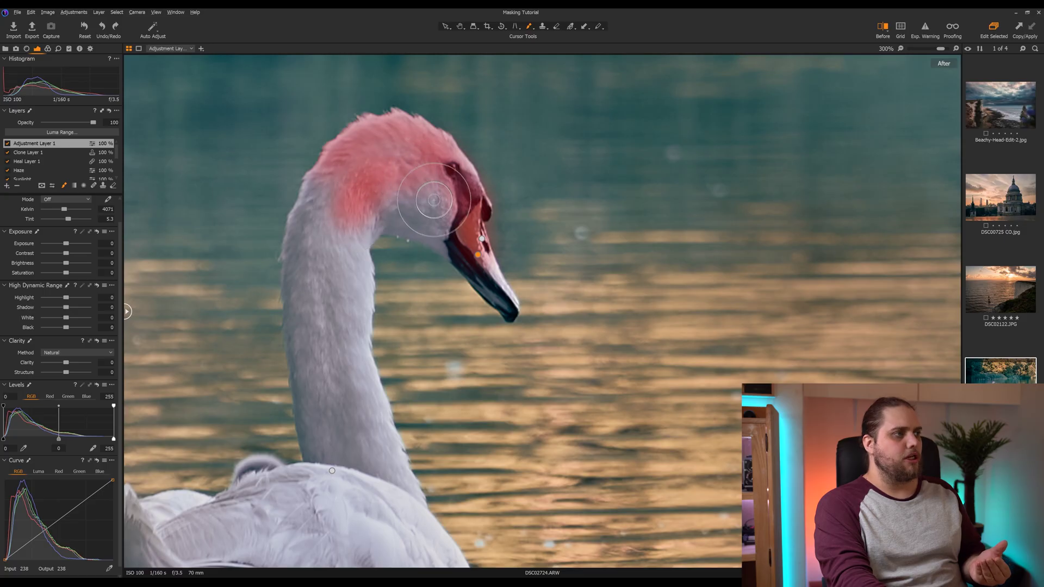
mouse_move(429, 217)
mouse_down()
mouse_move(443, 238)
mouse_move(388, 207)
mouse_move(362, 212)
mouse_move(386, 212)
mouse_move(363, 229)
mouse_up()
mouse_move(357, 260)
mouse_down()
mouse_move(351, 346)
mouse_move(357, 286)
mouse_move(325, 178)
mouse_move(304, 237)
mouse_move(303, 298)
mouse_move(328, 298)
mouse_move(299, 292)
mouse_move(310, 373)
mouse_up()
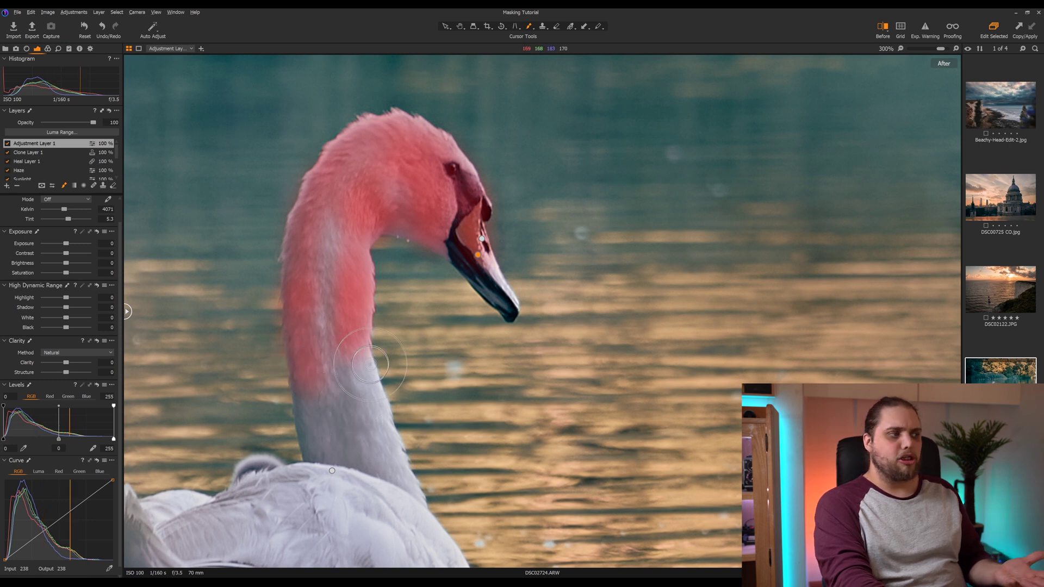
drag(382, 348, 382, 383)
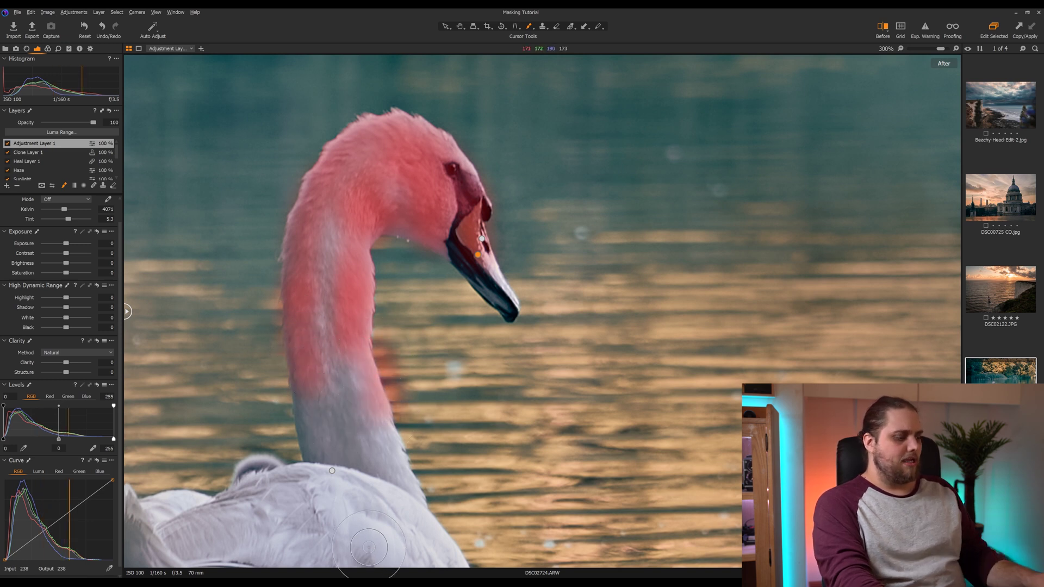
mouse_move(305, 296)
mouse_down()
mouse_move(322, 448)
mouse_move(338, 361)
mouse_move(354, 373)
mouse_move(356, 364)
mouse_move(351, 413)
mouse_move(399, 489)
mouse_move(365, 383)
mouse_move(334, 495)
mouse_move(345, 419)
mouse_move(353, 472)
mouse_up()
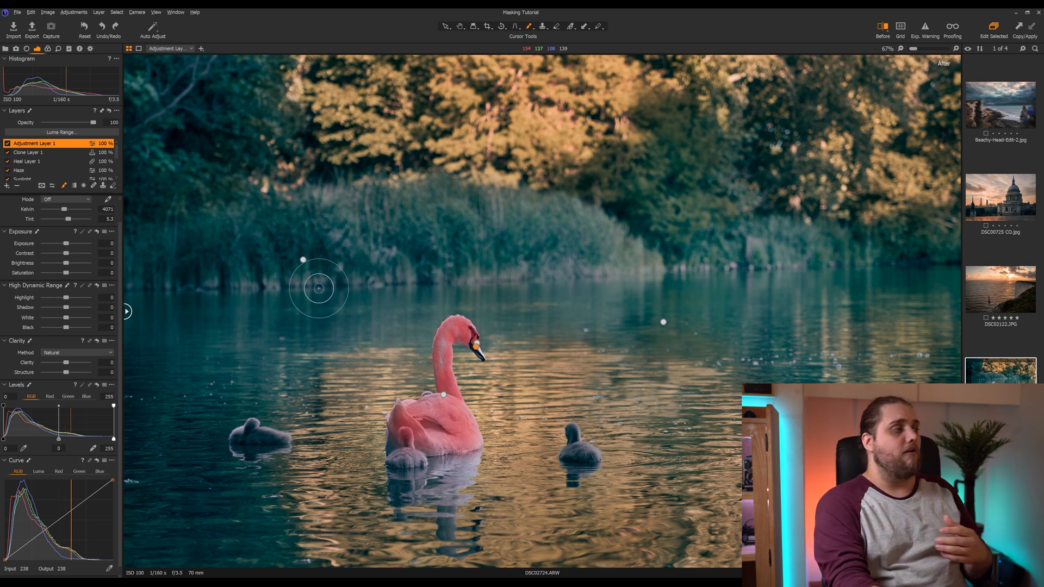
Hide the mask overlay and set exposure 0.87, brightness 15 and clarity 30 on Adjustment Layer 1
right_click(64, 146)
click(86, 168)
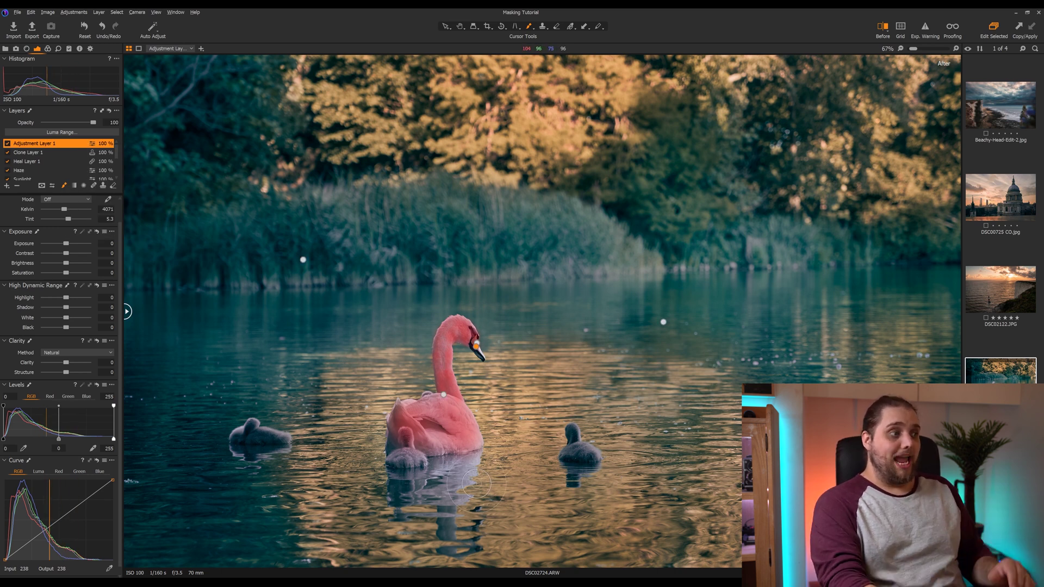
key(m)
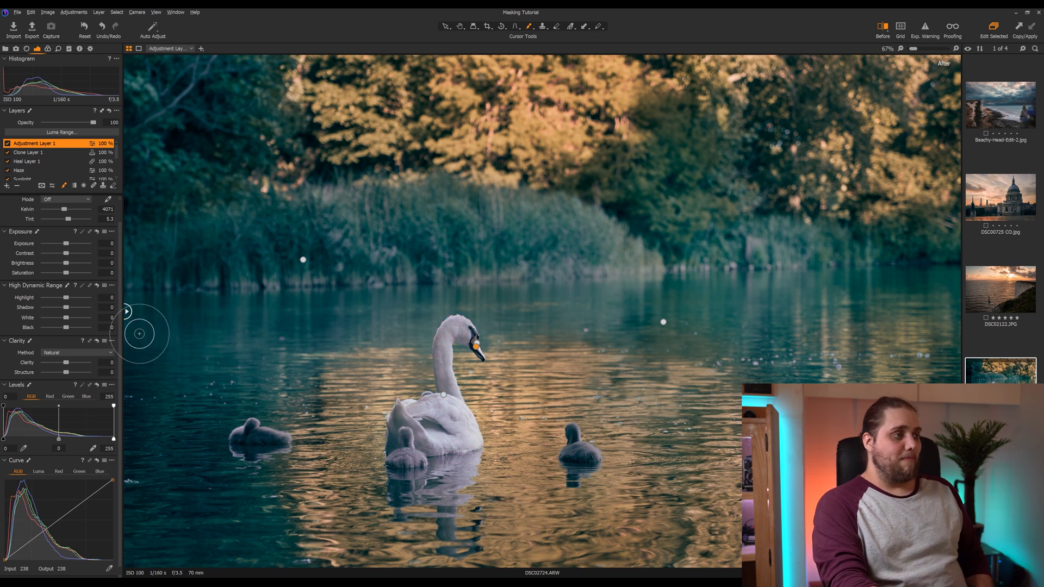
drag(66, 245, 70, 246)
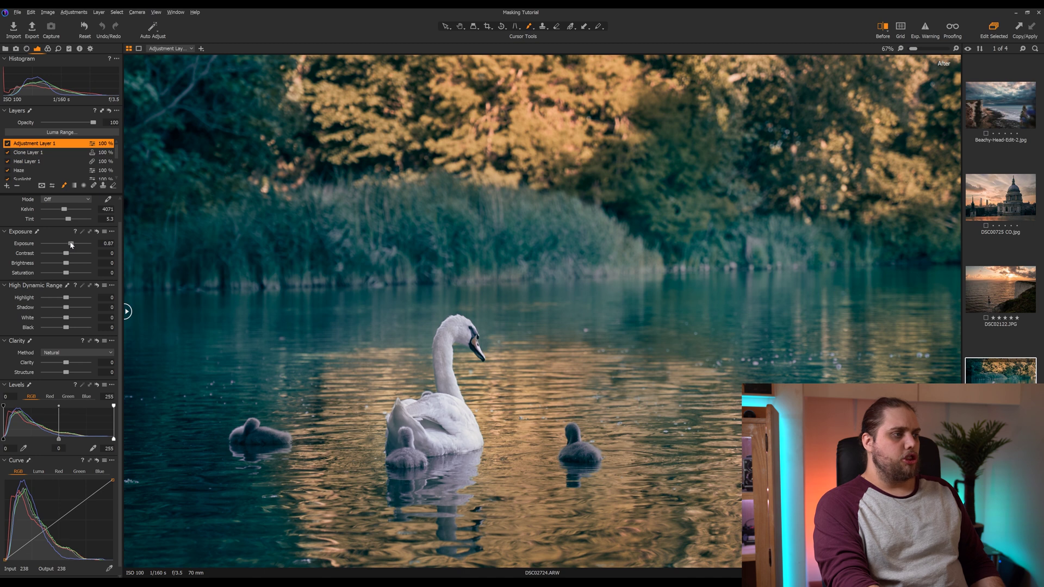
drag(65, 264, 73, 264)
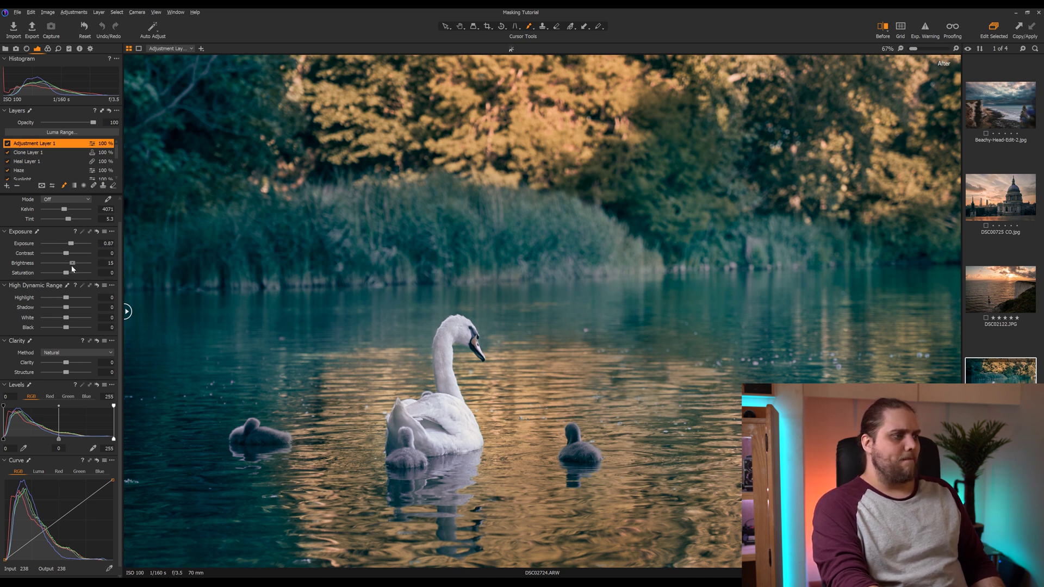
drag(67, 365, 71, 375)
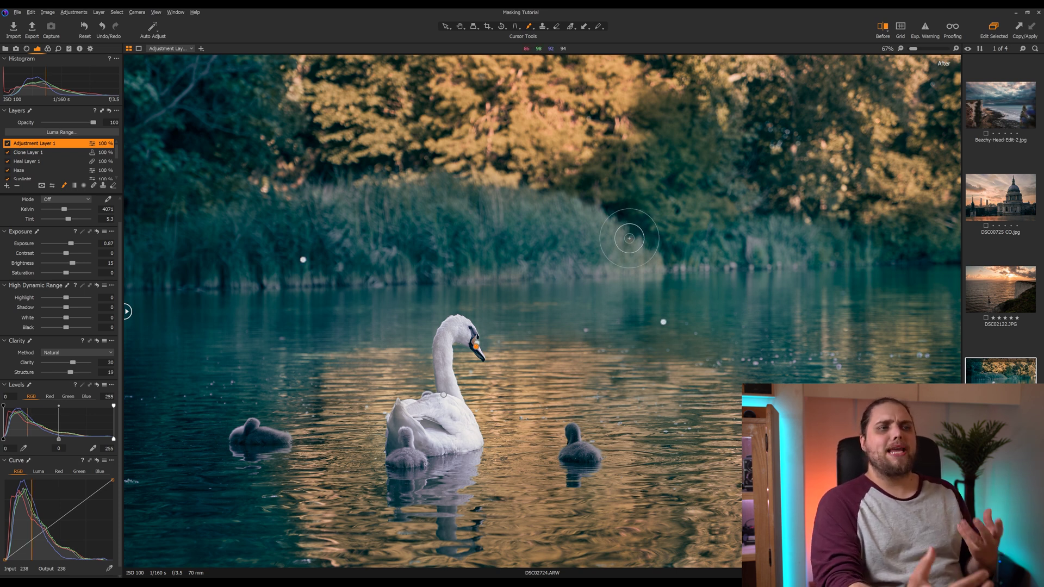
Fit the photo to the view, disable Adjustment Layer 1 and add empty Adjustment Layer 2
key(ctrl+0)
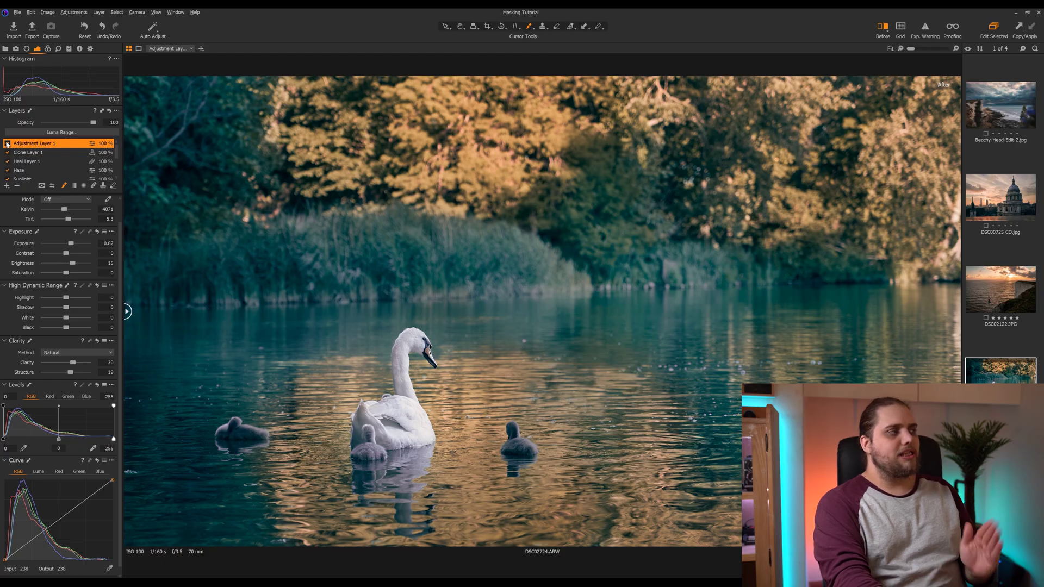
click(7, 144)
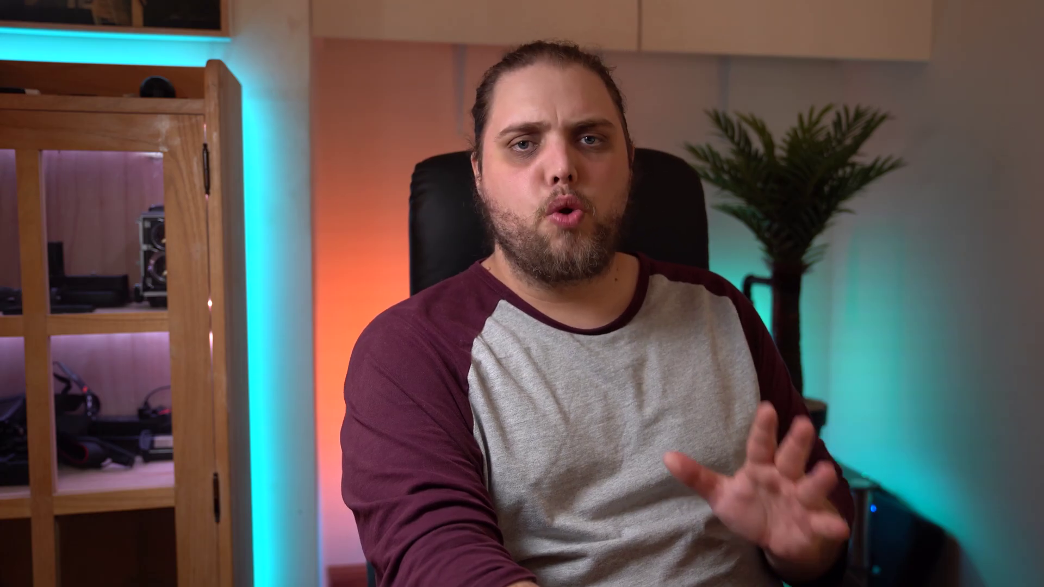
click(7, 186)
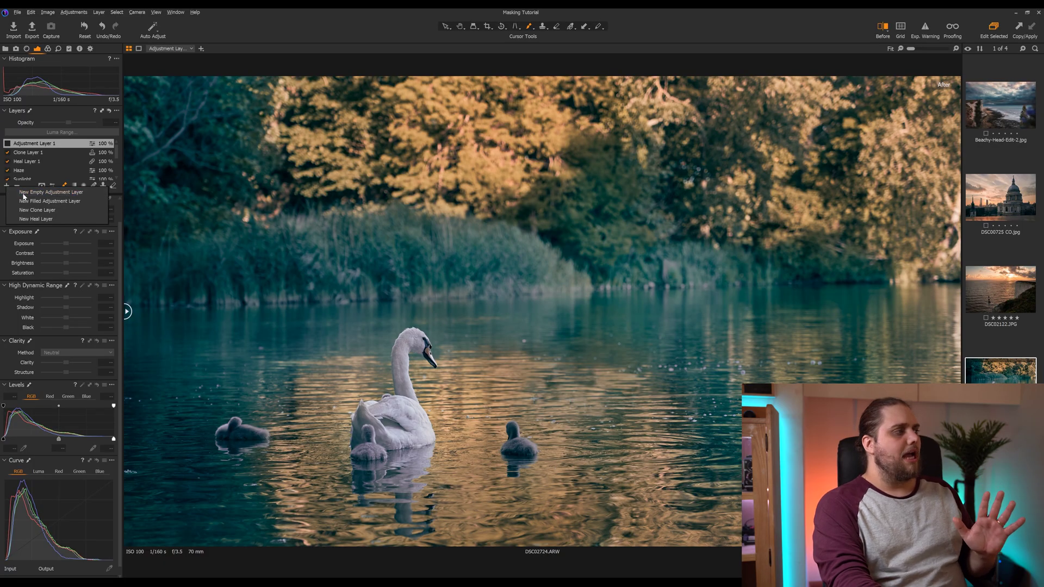
click(23, 197)
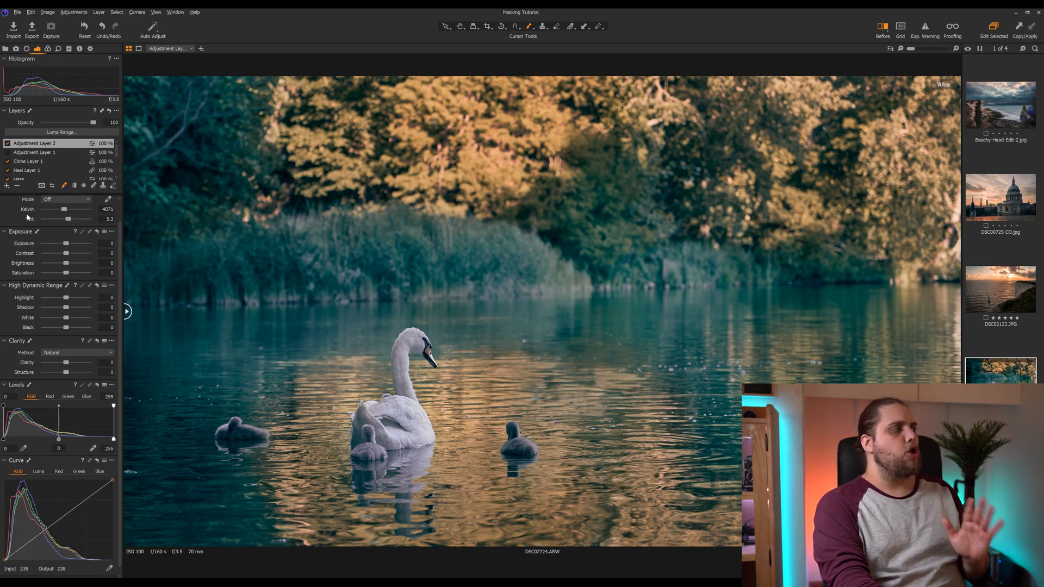
Draw a radial gradient mask enlarged and centred around the swan
click(84, 187)
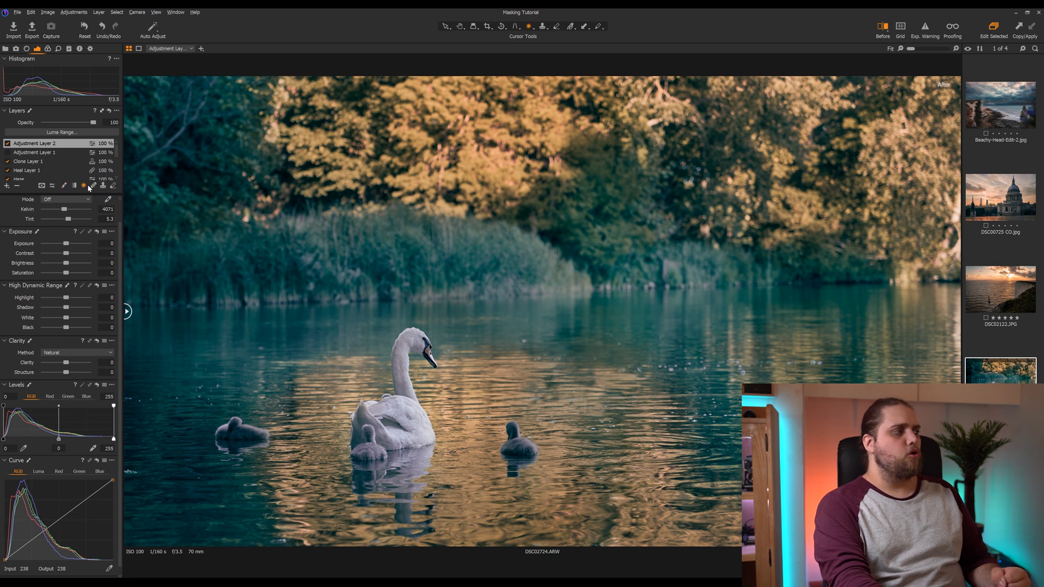
drag(214, 321, 387, 446)
drag(392, 390, 445, 458)
drag(363, 379, 411, 416)
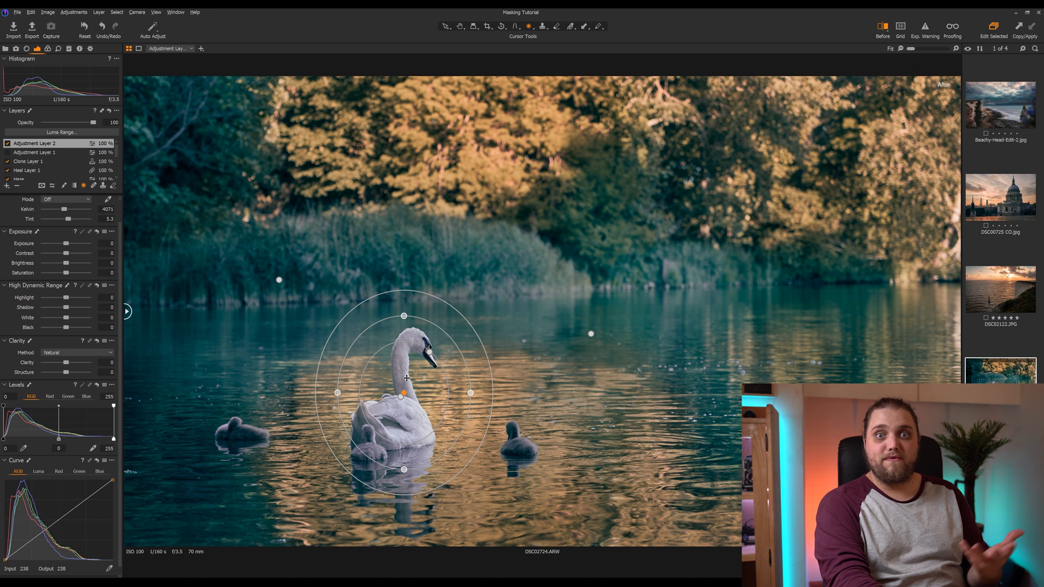
Adjust and reset the layer's exposure, settling on a slight lift of about +0.39
drag(67, 245, 62, 247)
double_click(62, 247)
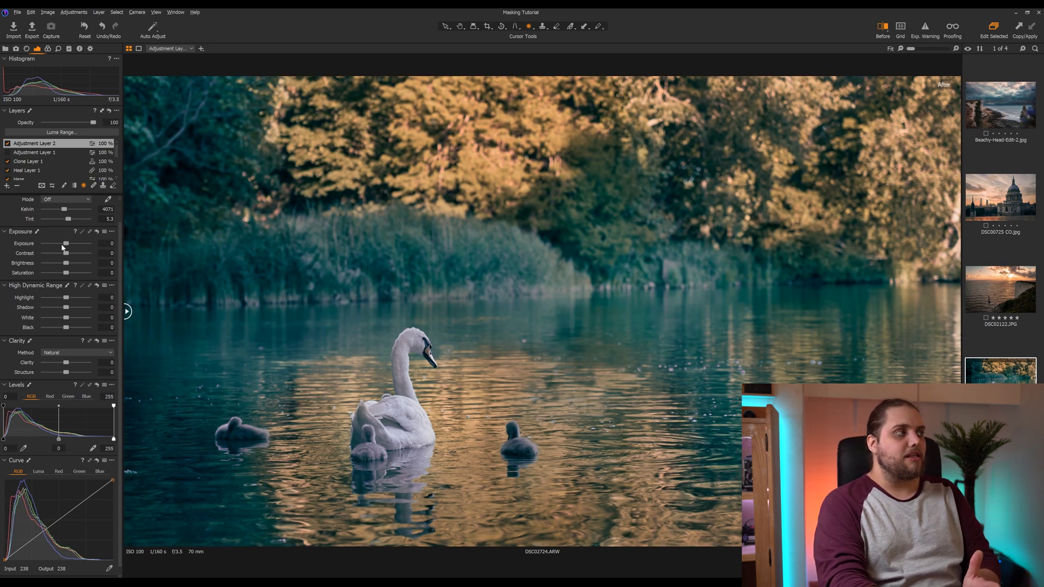
drag(65, 248, 63, 247)
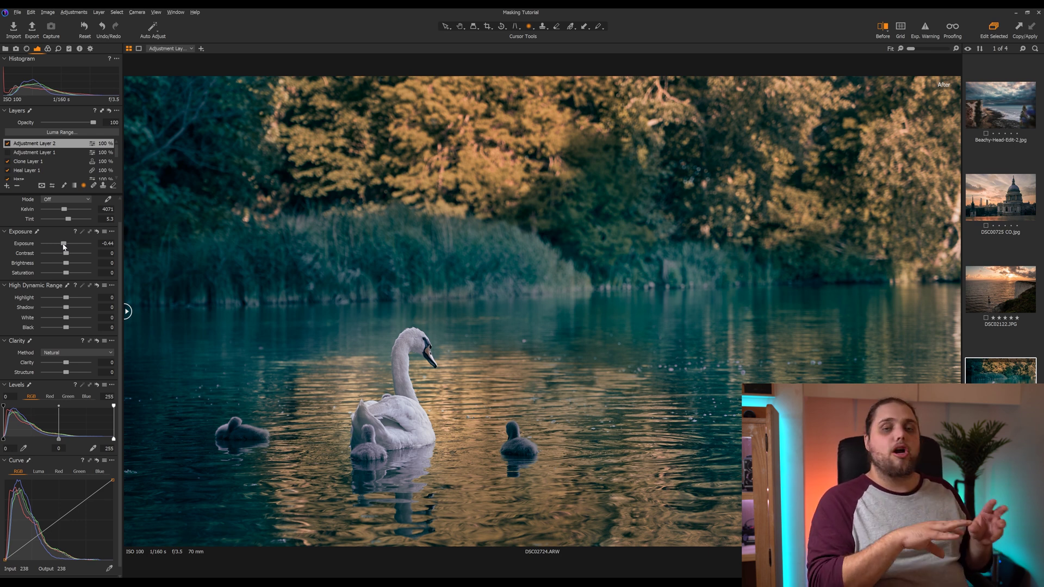
right_click(68, 146)
click(95, 159)
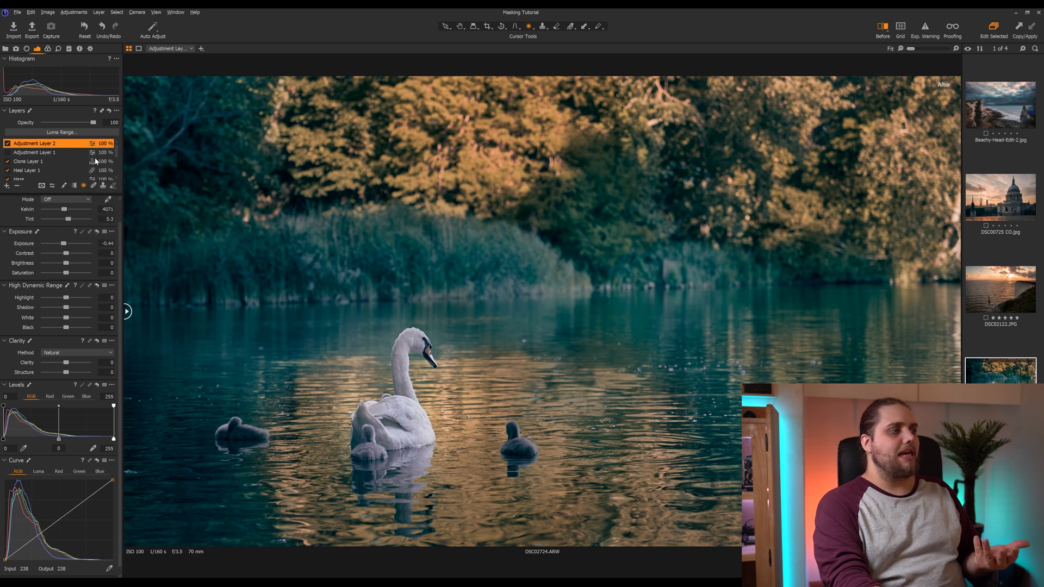
double_click(64, 244)
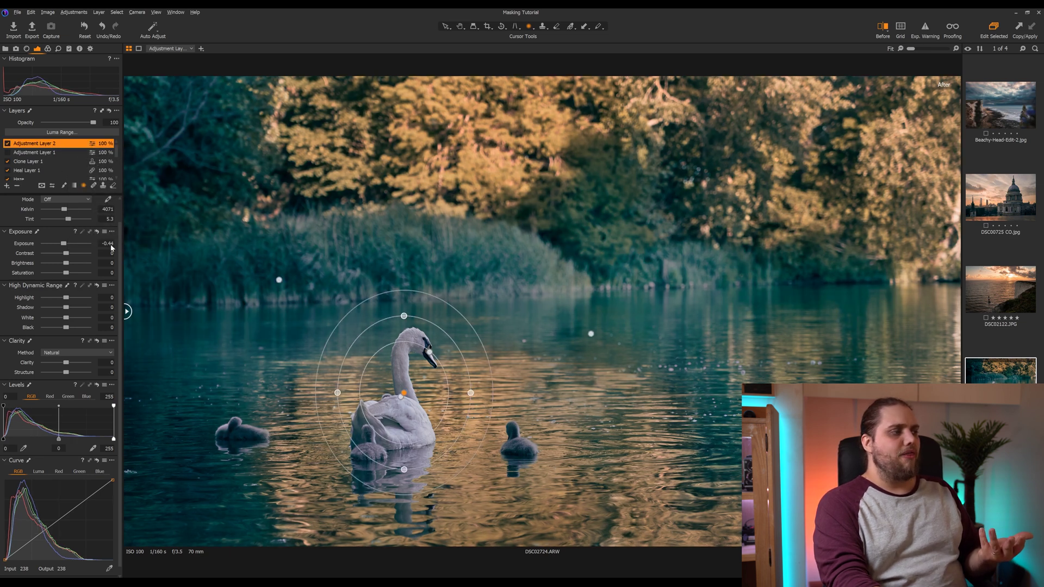
drag(71, 244, 68, 244)
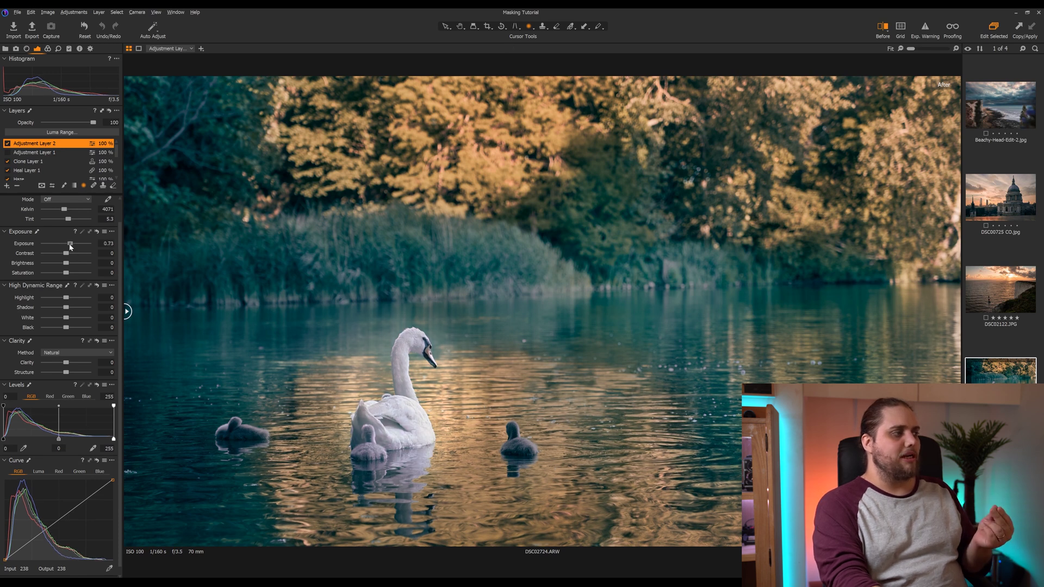
Reset Adjustment Layer 2's exposure to zero, then lower it to about -0.63
double_click(69, 245)
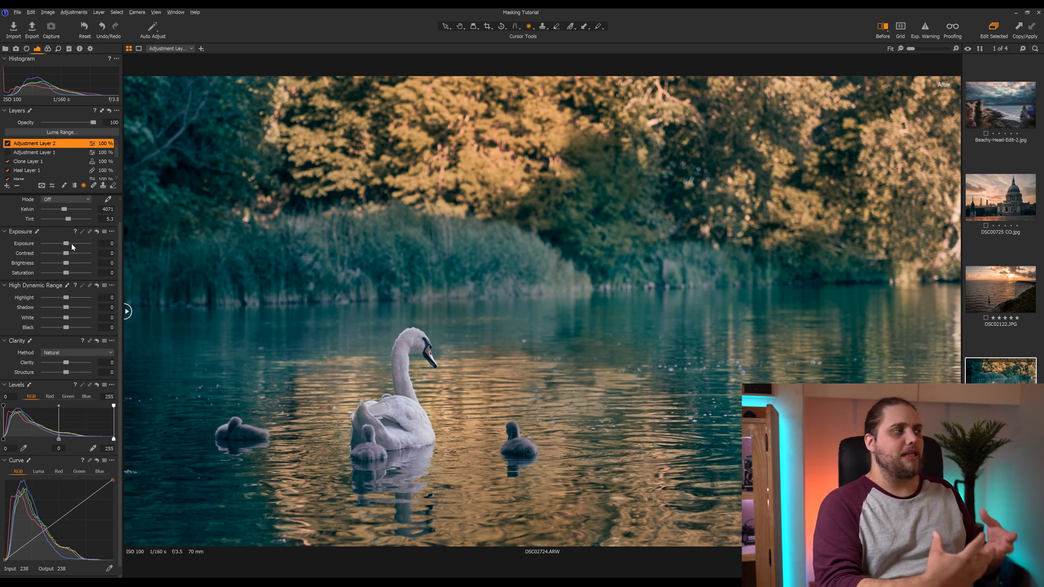
right_click(59, 146)
click(69, 206)
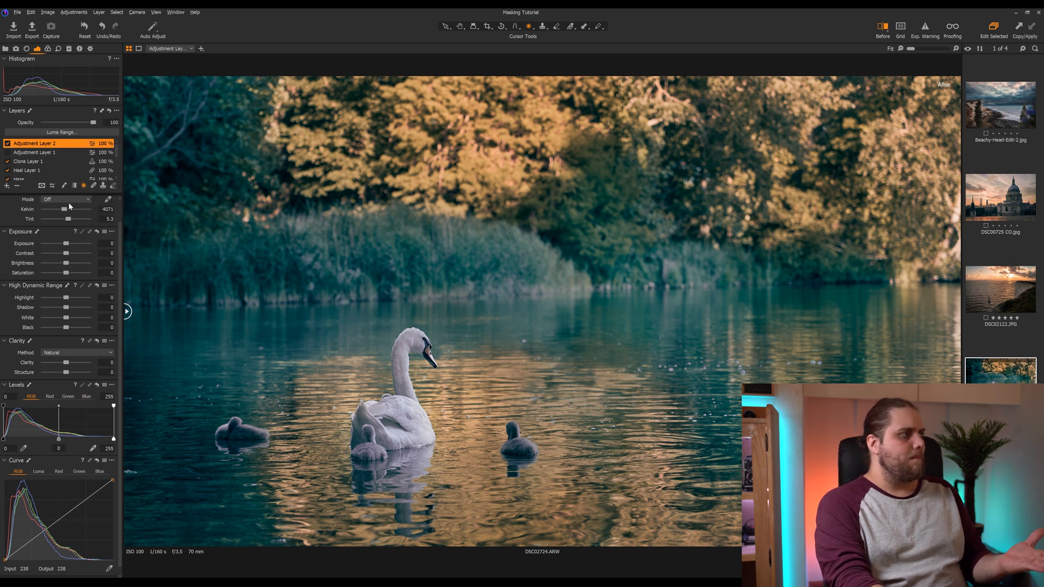
drag(66, 244, 63, 244)
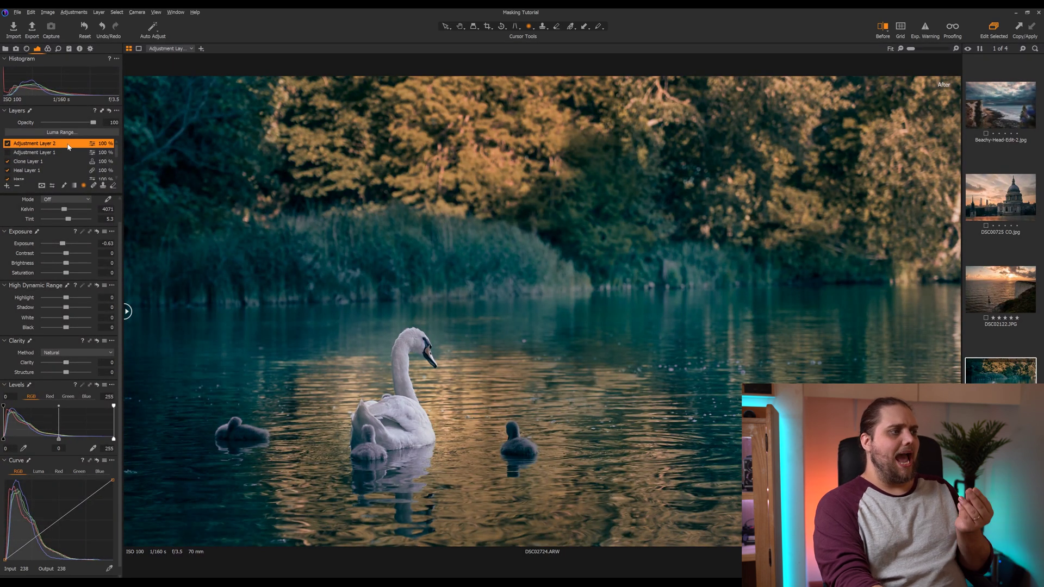
click(8, 187)
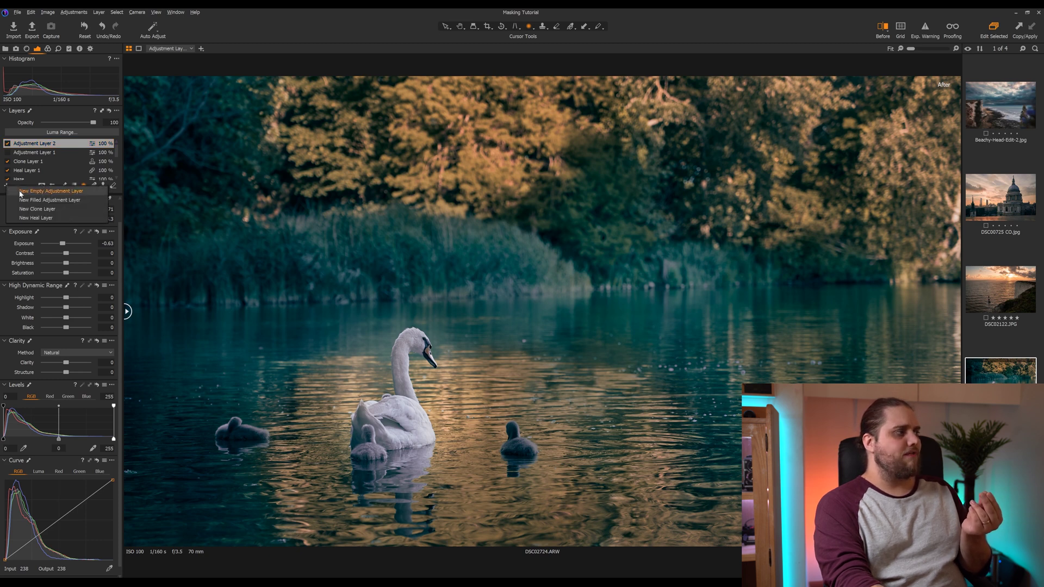
Add empty Adjustment Layer 3 with a radial gradient mask centred and stretched around the swan
click(20, 192)
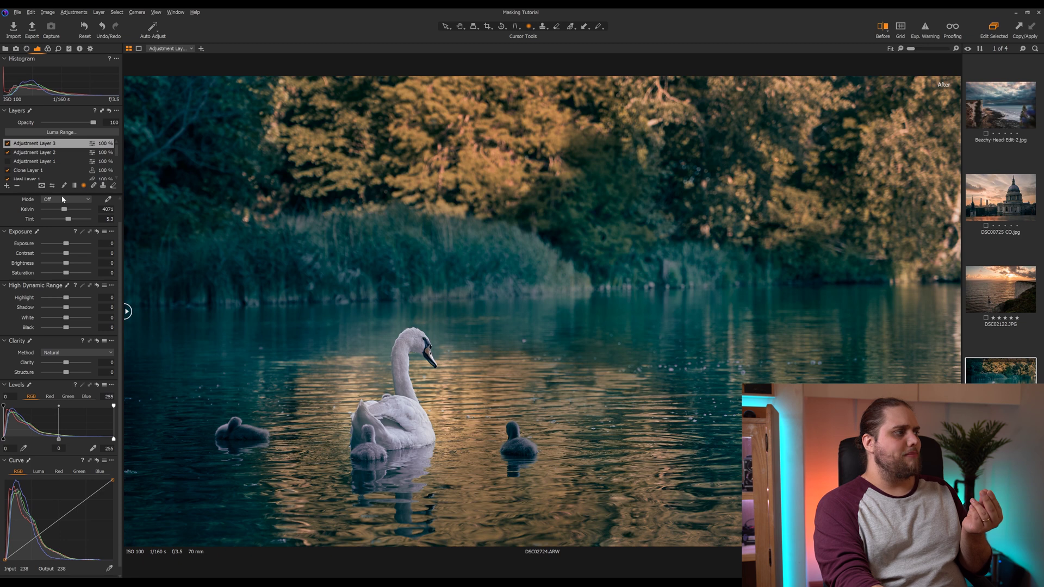
drag(350, 344, 432, 427)
drag(350, 344, 399, 395)
drag(399, 454, 400, 469)
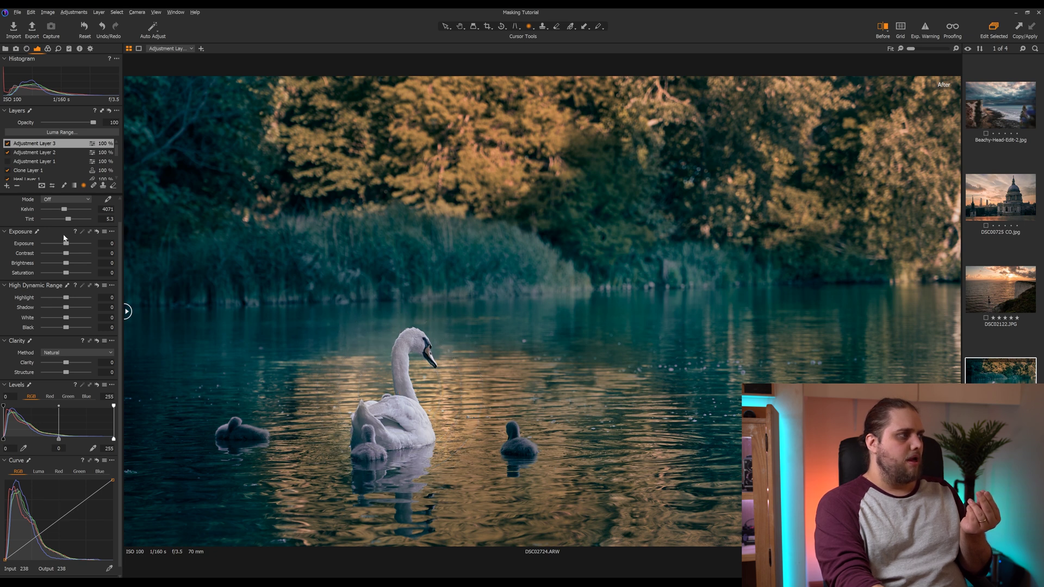
Invert Adjustment Layer 3's mask and raise its exposure to 0.58
right_click(70, 147)
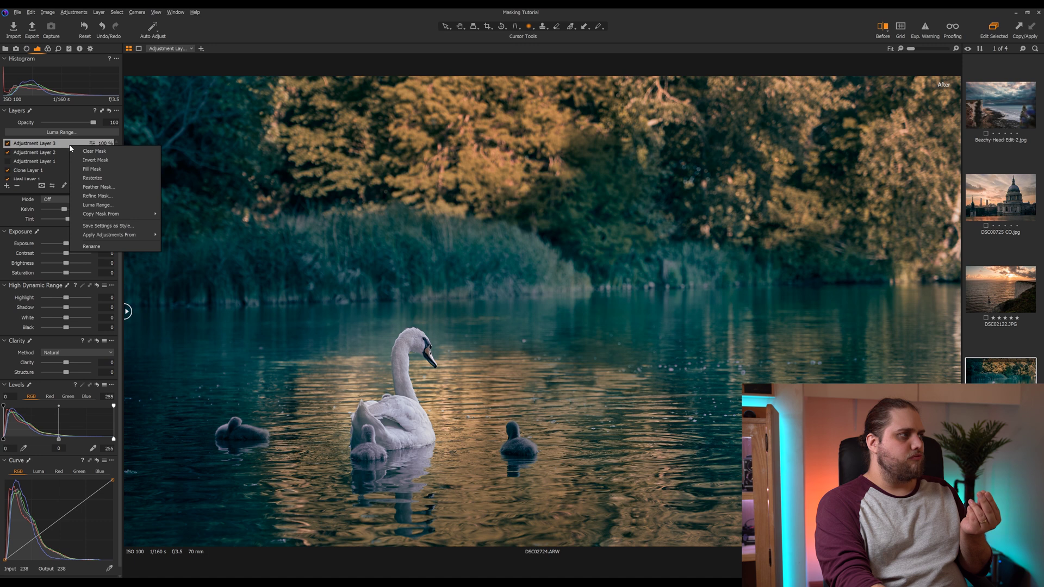
click(97, 164)
drag(66, 243, 70, 246)
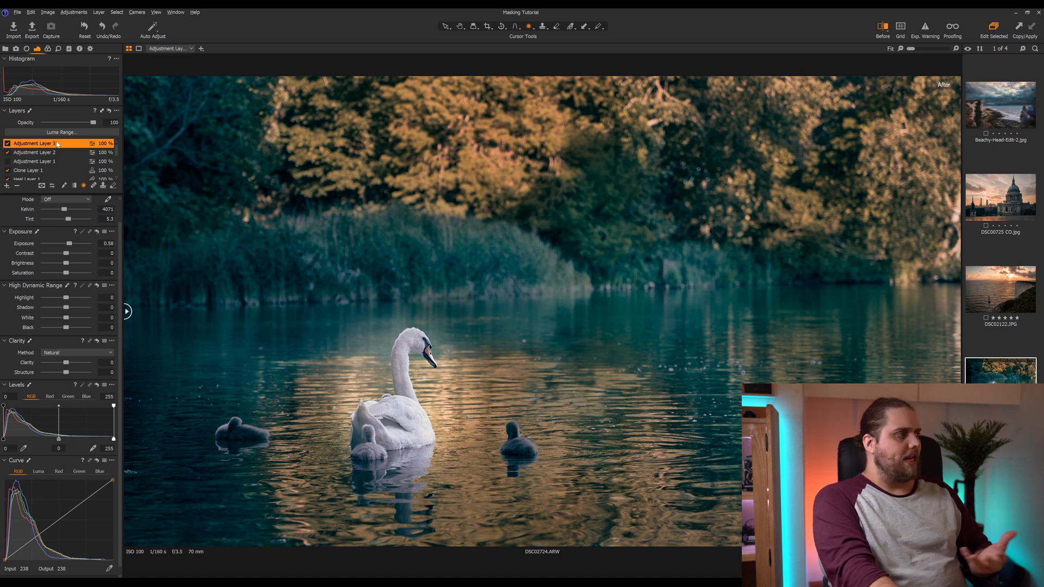
Feather Adjustment Layer 3's mask with a radius of 100
right_click(61, 148)
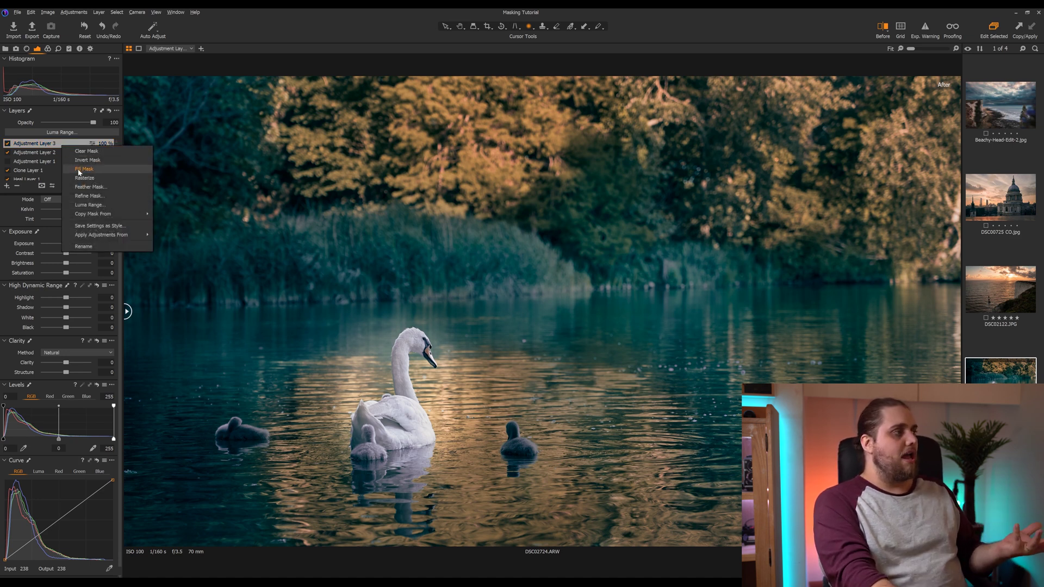
click(87, 187)
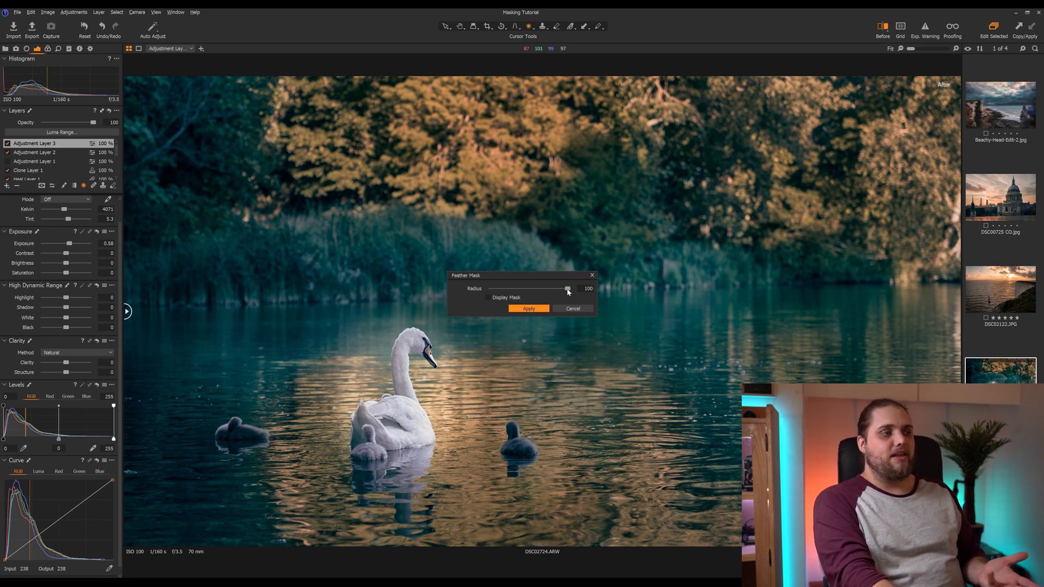
click(528, 309)
Apply the same radius-100 feather to Adjustment Layer 2's mask, then reselect Layer 3
click(61, 152)
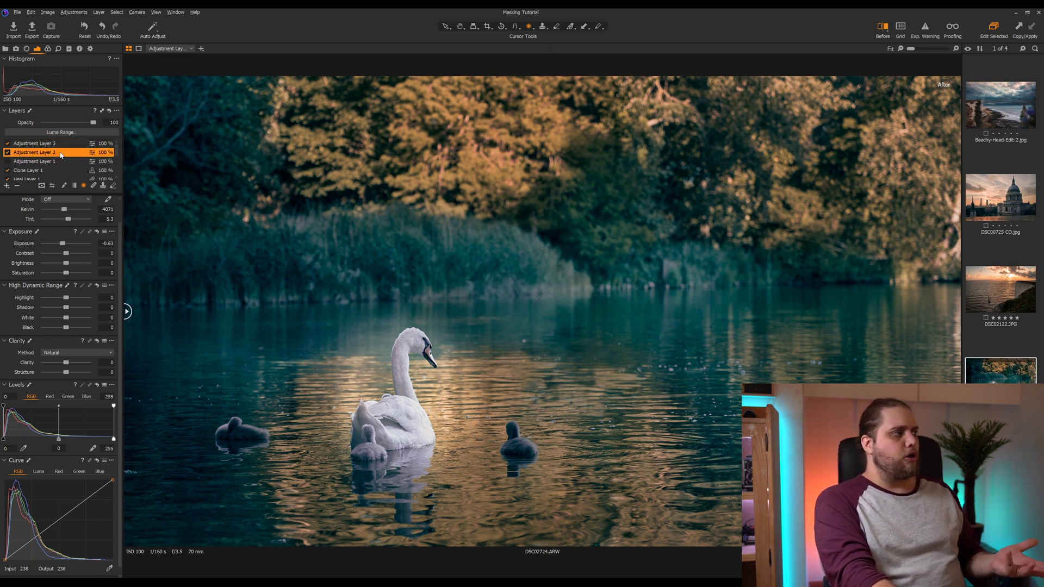
right_click(61, 155)
click(121, 200)
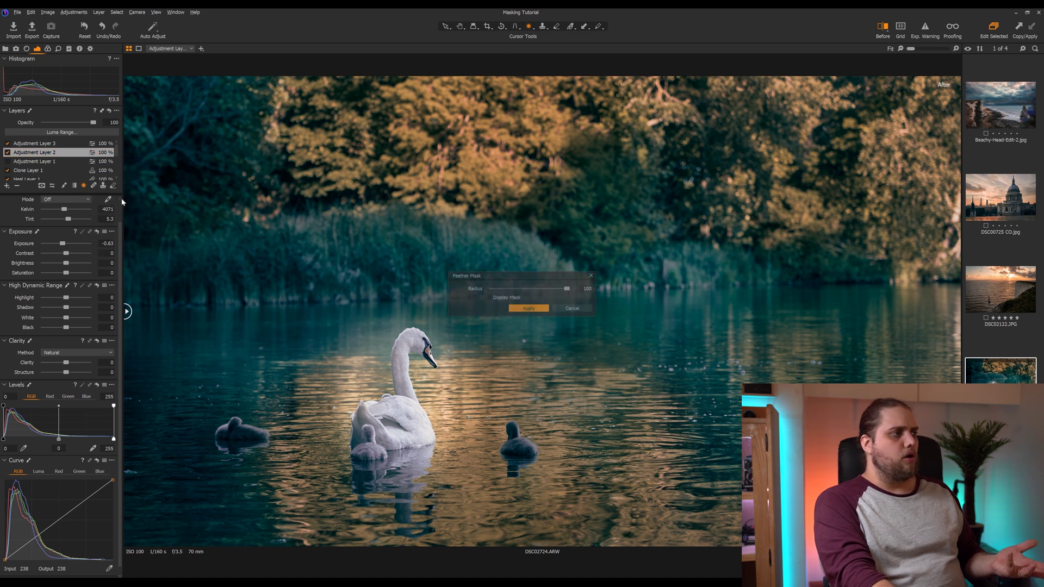
click(577, 309)
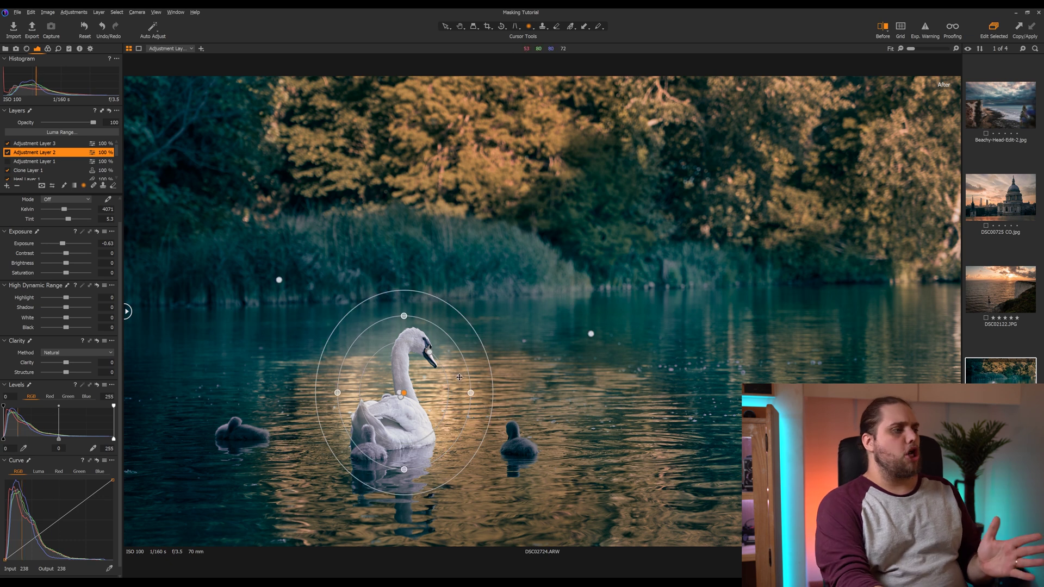
click(71, 144)
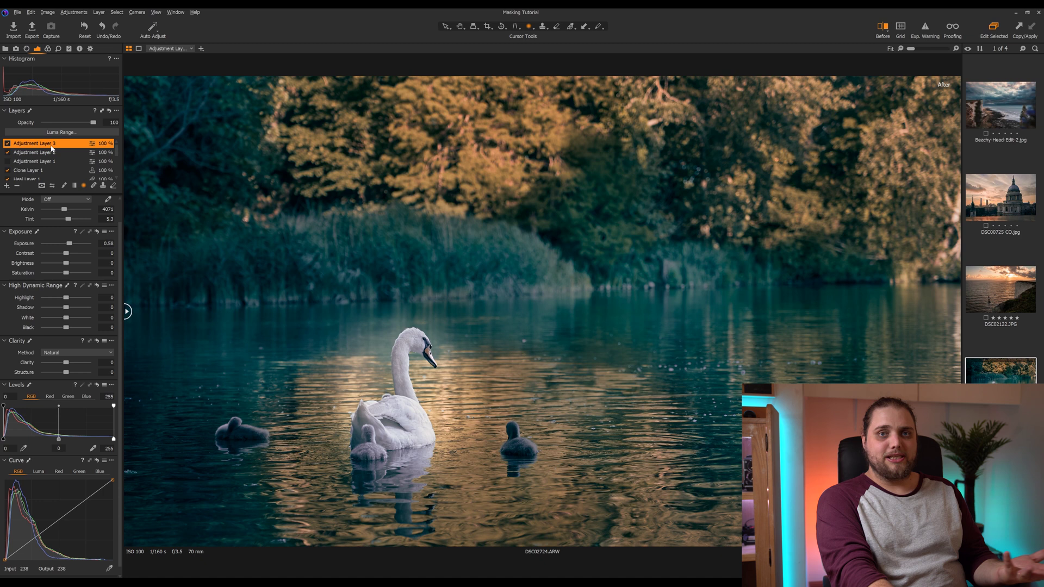
Set the Opacity slider to 70 on Adjustment Layer 2, then on Adjustment Layer 3
click(55, 153)
drag(94, 123, 78, 124)
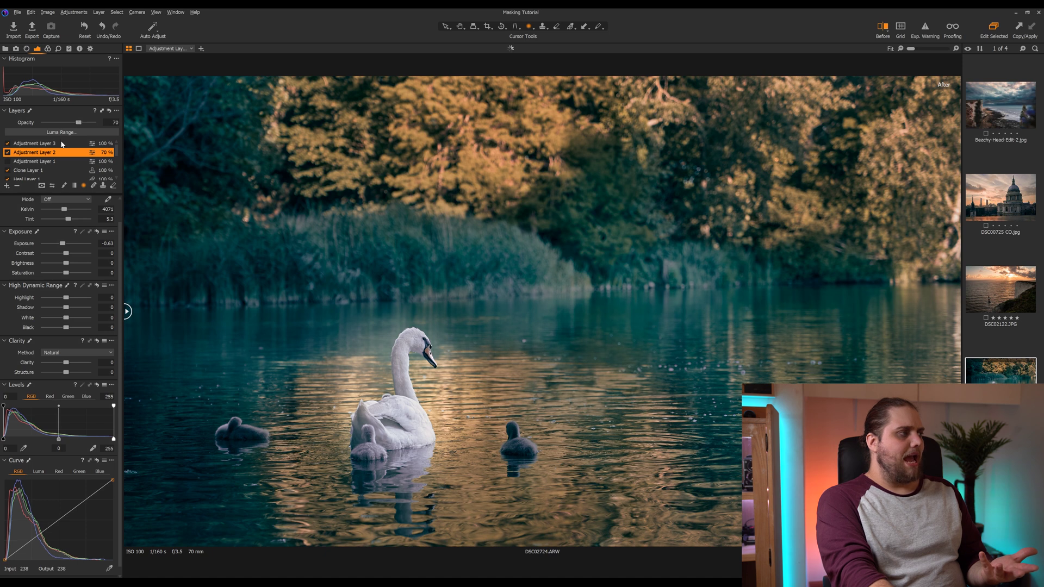
click(62, 144)
drag(93, 124, 79, 125)
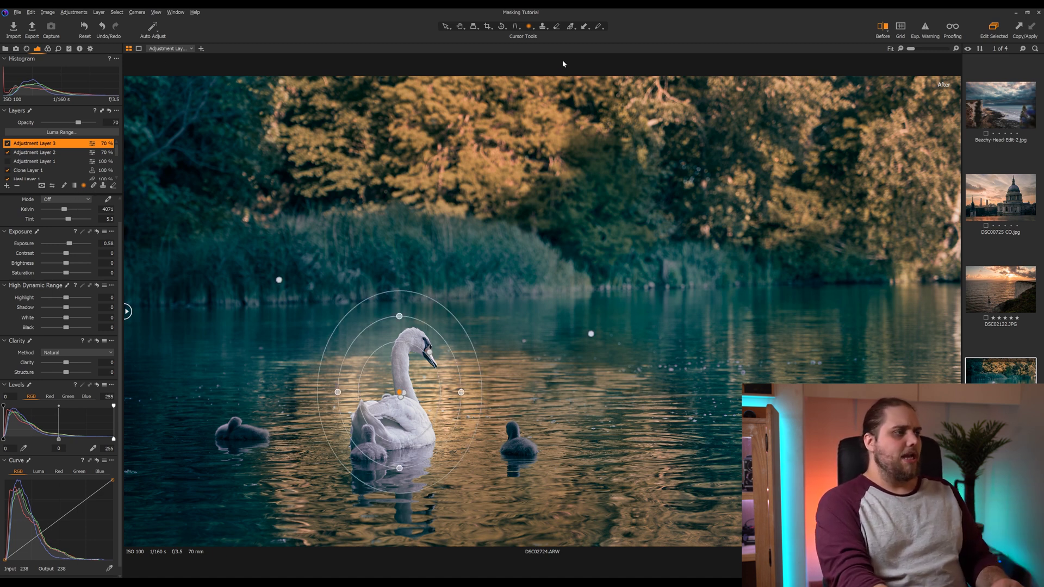
Toggle Adjustment Layer 3 off and on to compare, keep Layer 2 enabled, and add Adjustment Layer 4
click(8, 144)
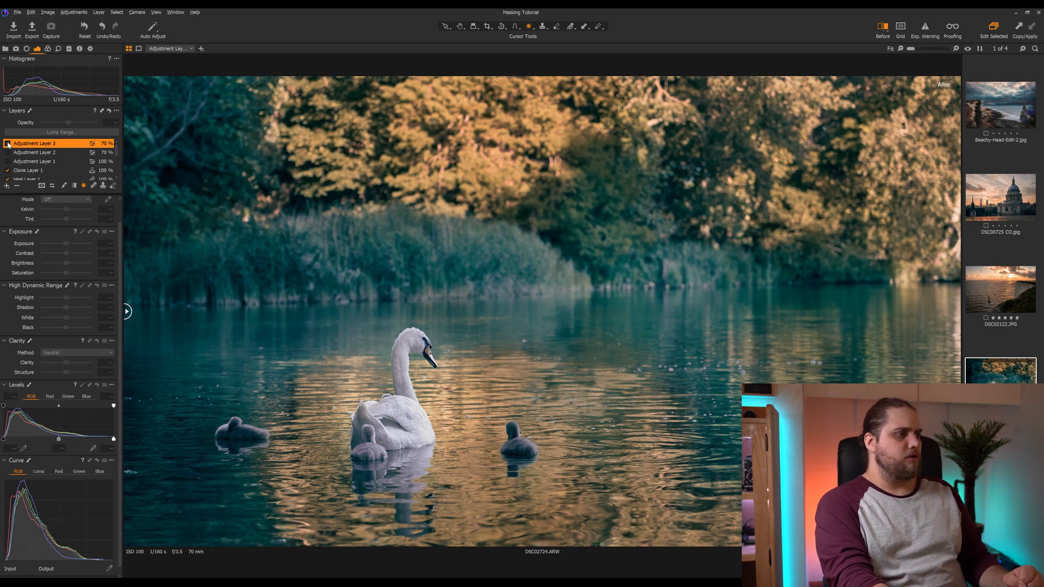
click(7, 144)
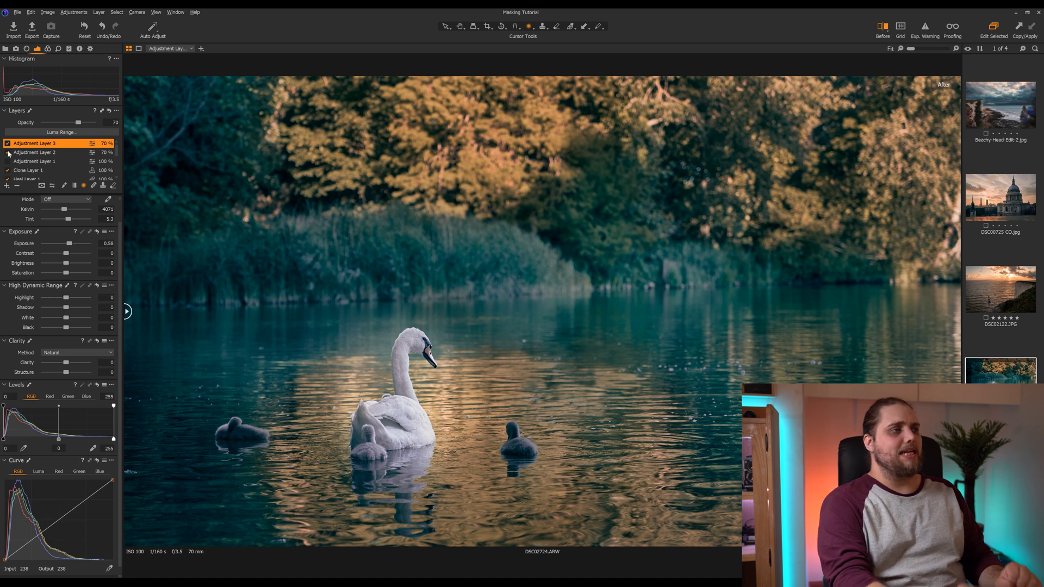
click(8, 153)
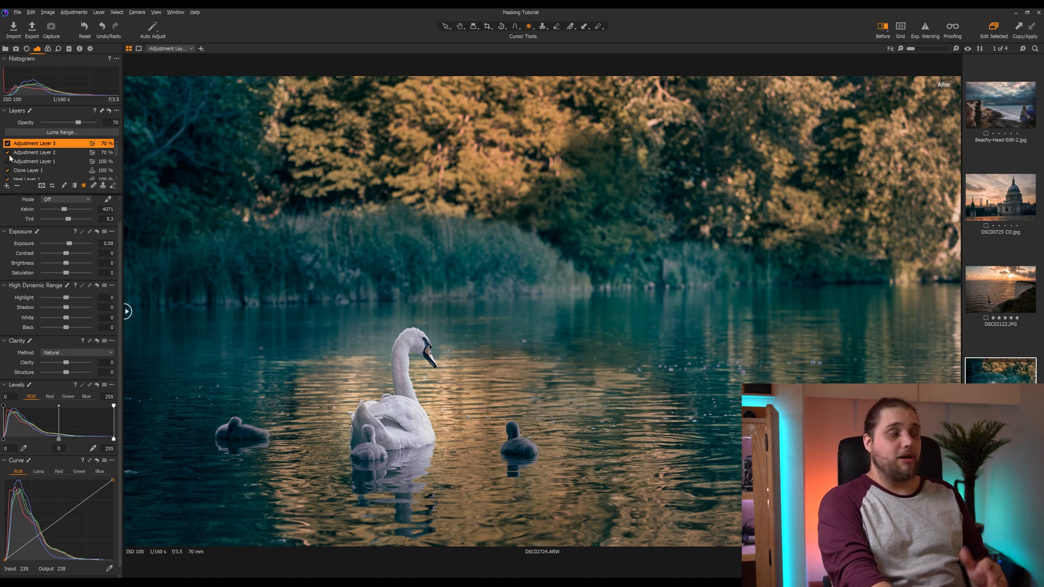
click(7, 187)
click(35, 194)
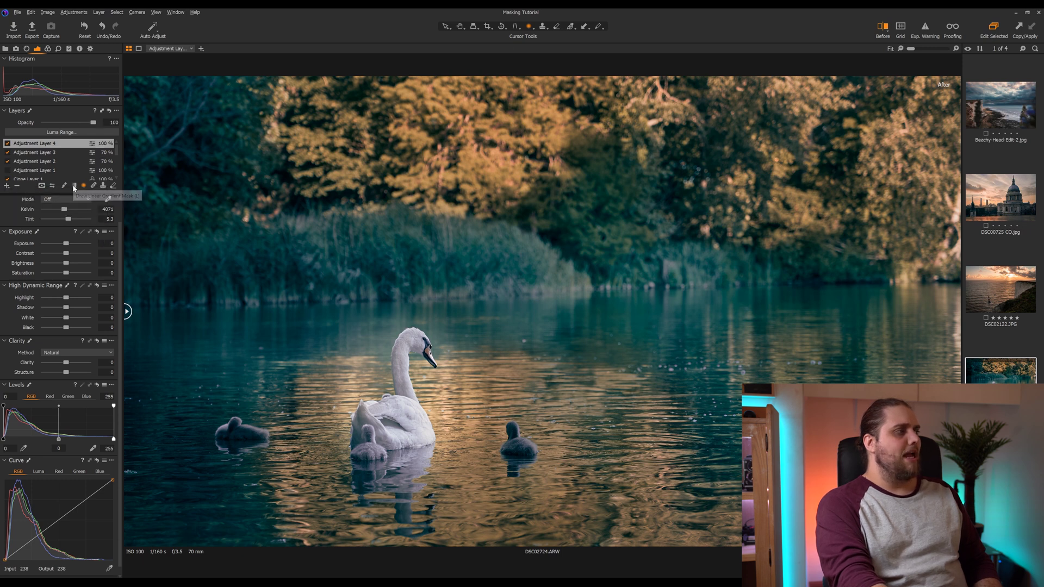
Draw a diagonal linear gradient mask over the photo's right side and widen its transition leftward
click(74, 186)
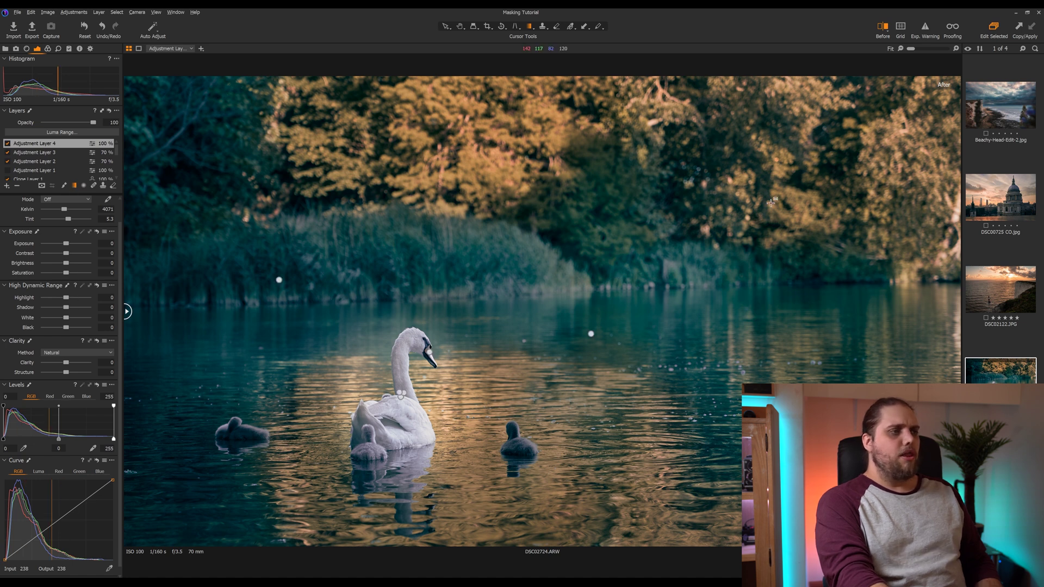
drag(713, 206, 300, 398)
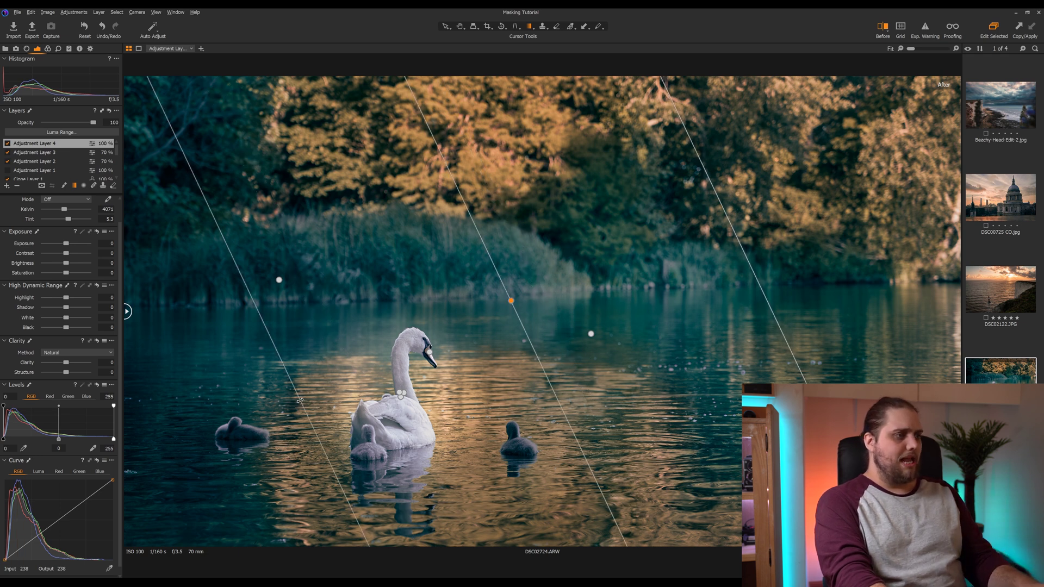
key(m)
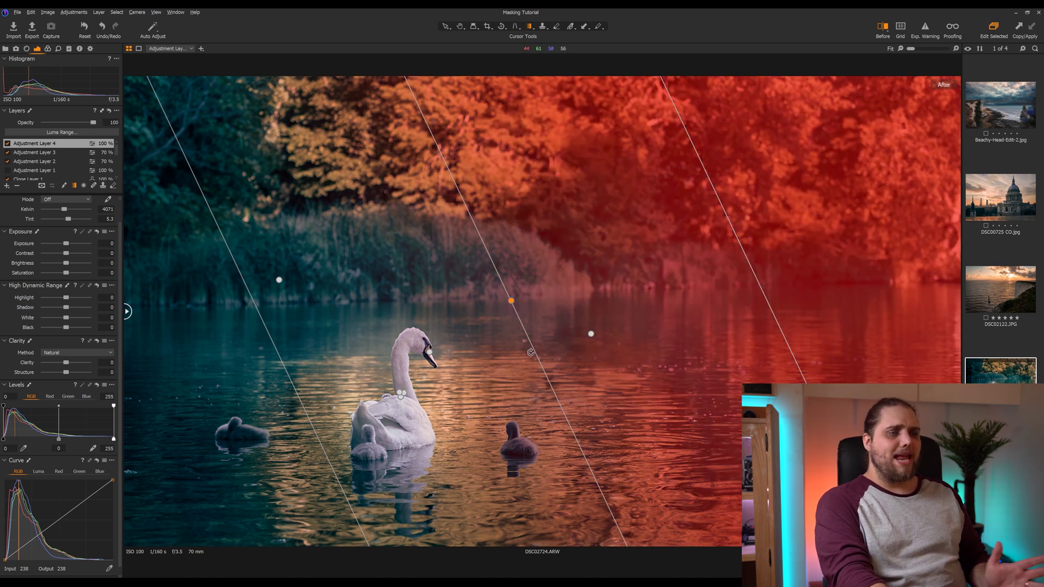
drag(302, 389, 190, 461)
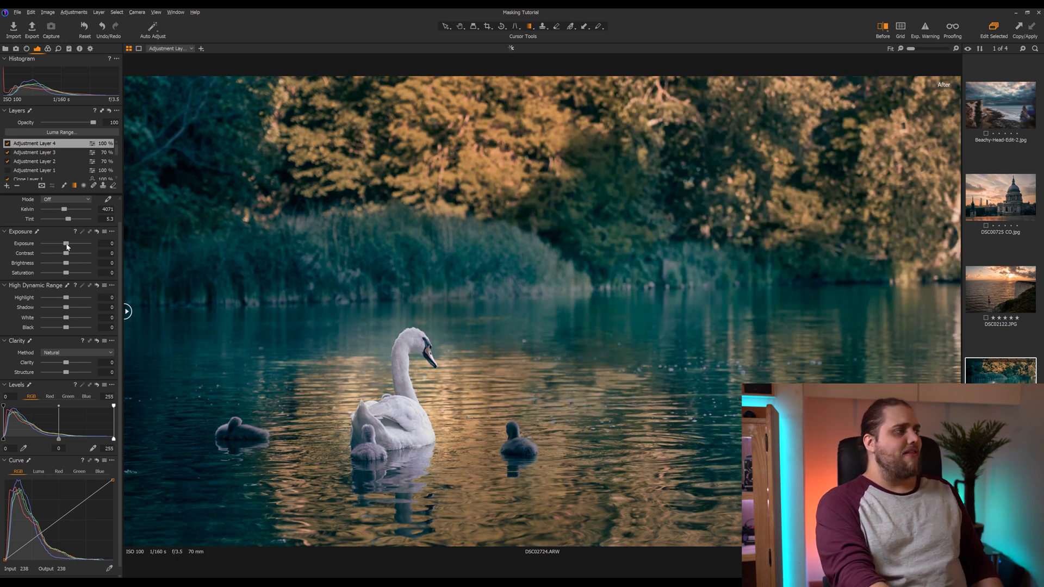
Raise Brightness to 24 and Exposure to 0.29 on Adjustment Layer 4
drag(66, 263, 76, 265)
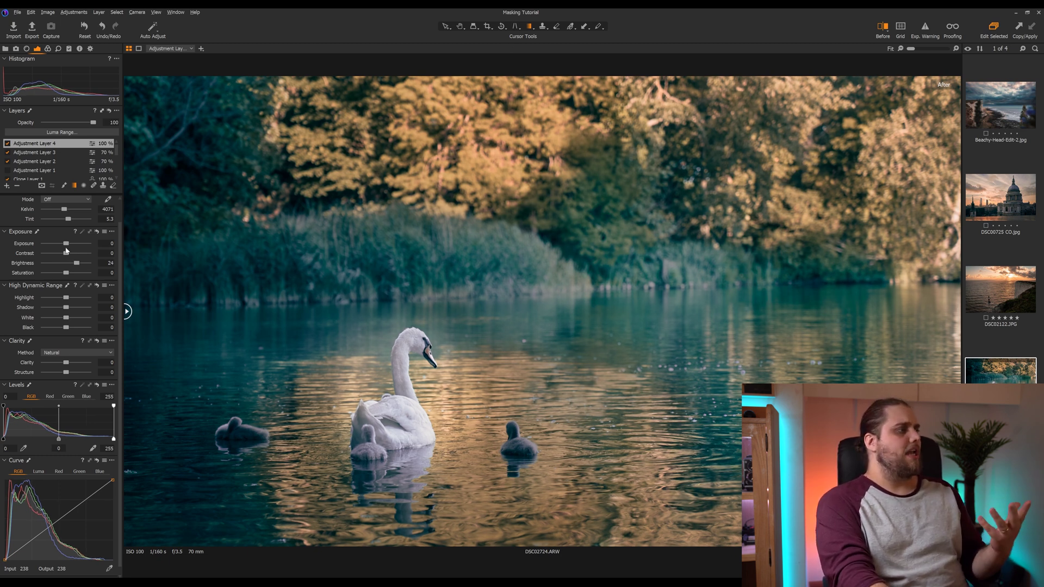
drag(65, 243, 69, 248)
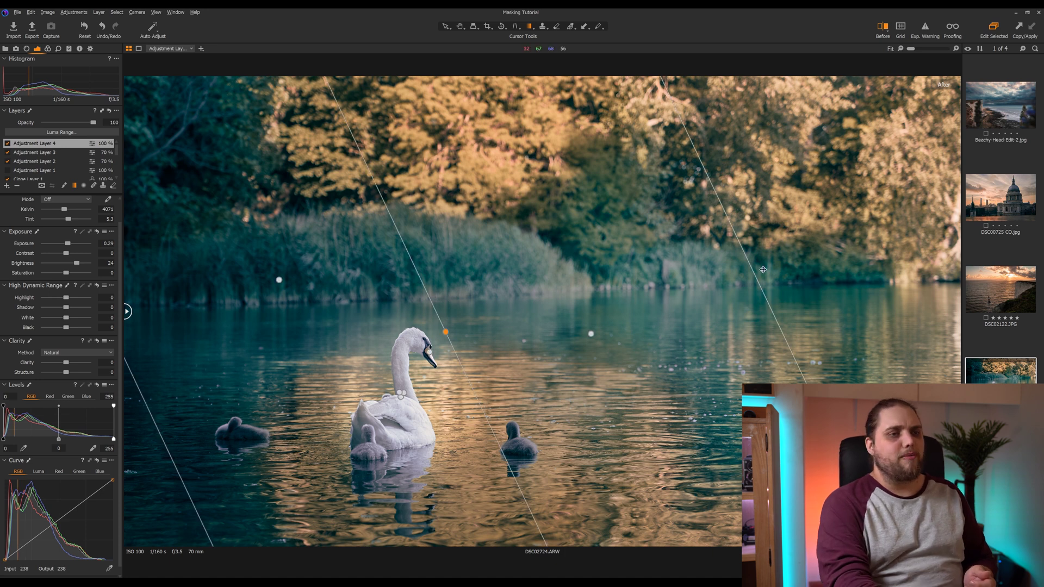
Open the cliff and lighthouse photo and add a new adjustment layer above Background
click(990, 294)
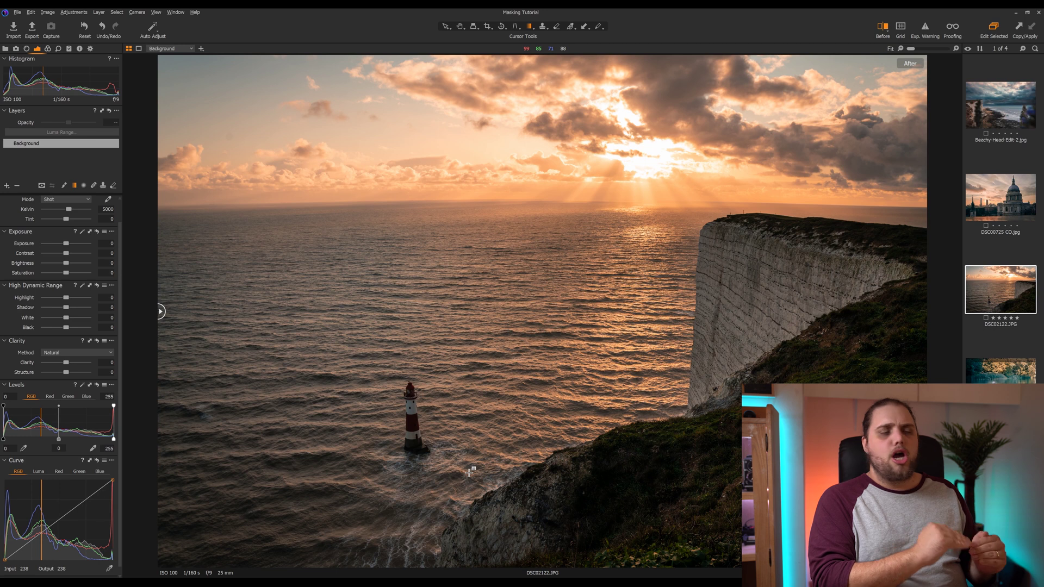
click(7, 186)
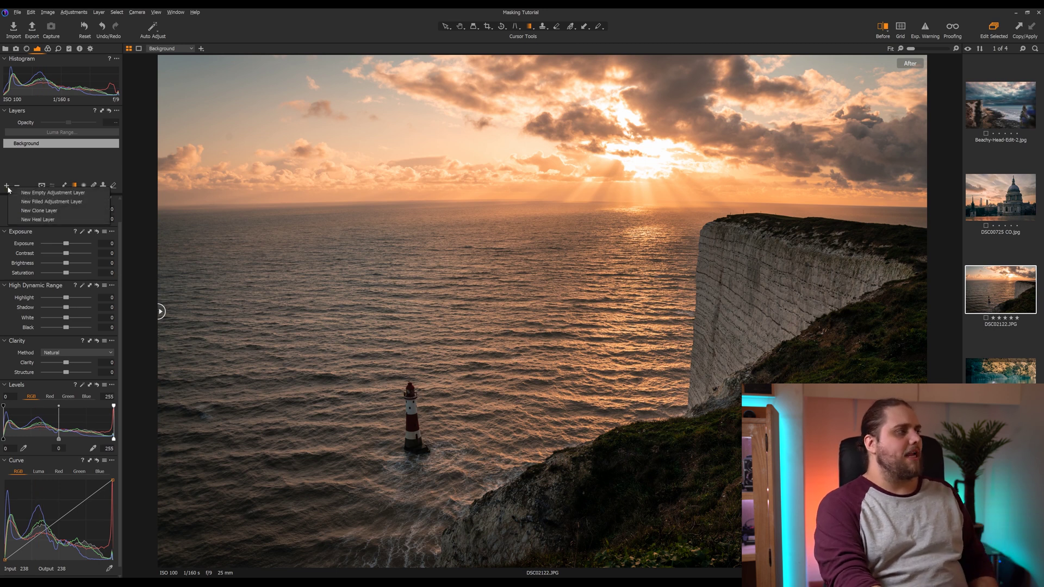
click(50, 197)
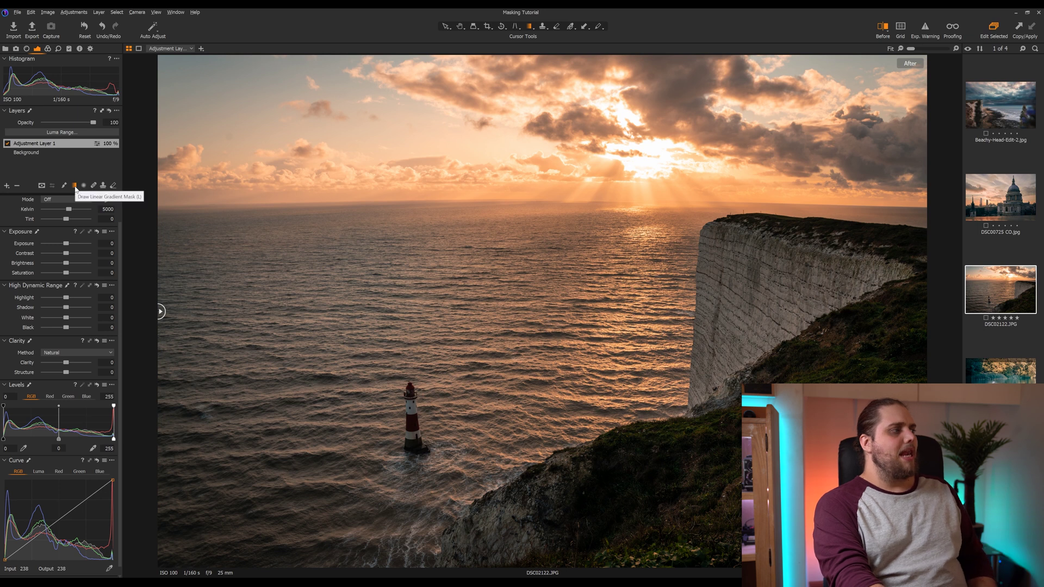
Draw a linear gradient from the sun toward the cliff and extend it further down the sea
click(75, 186)
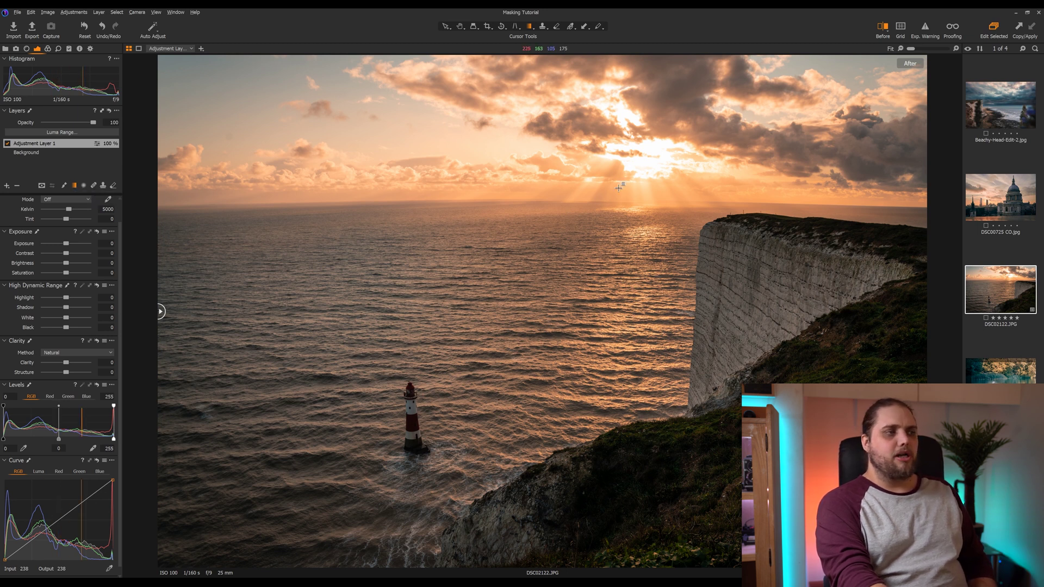
drag(620, 186, 479, 536)
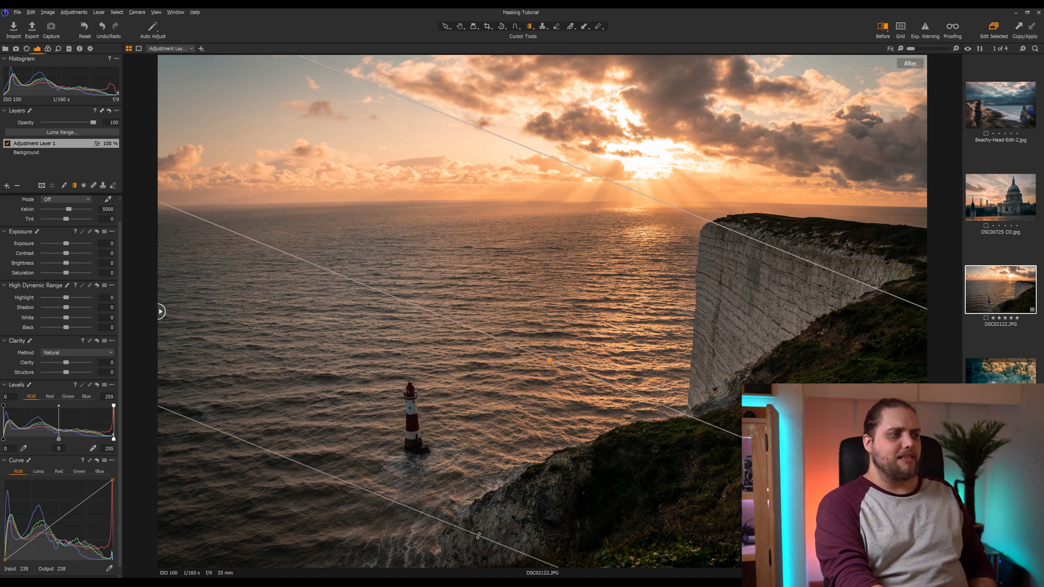
key(m)
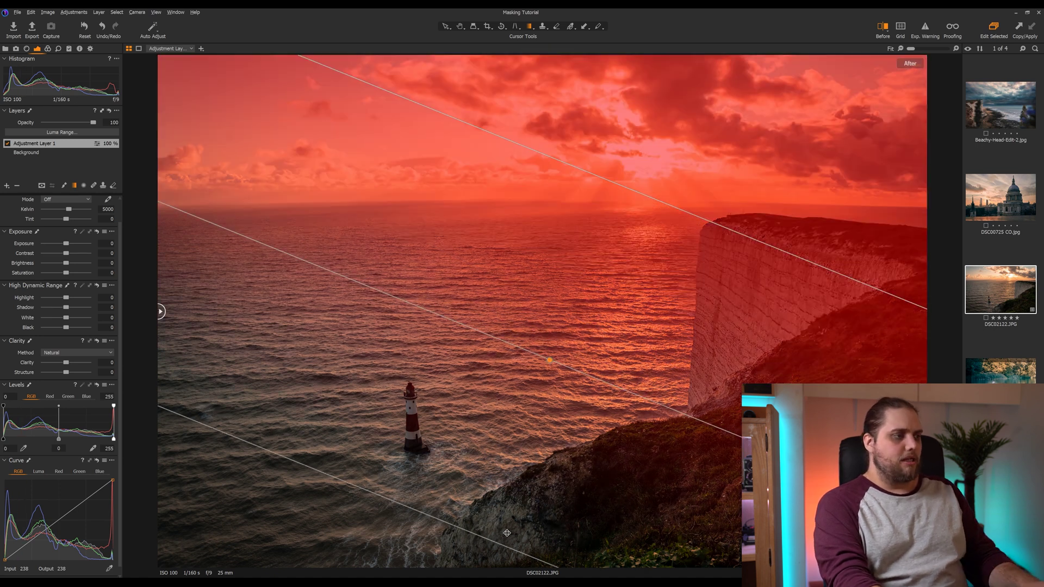
drag(470, 536, 430, 549)
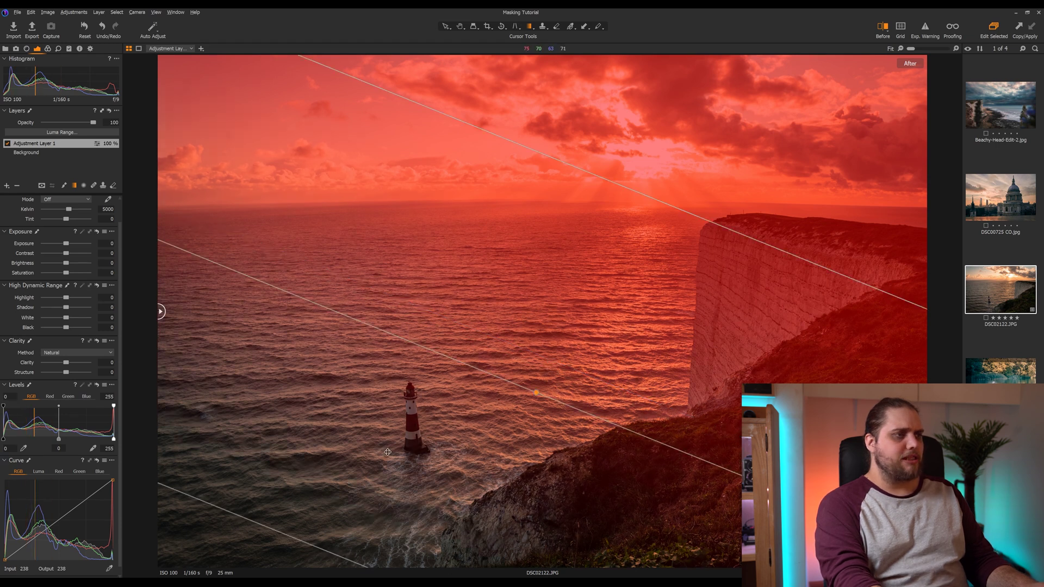
key(m)
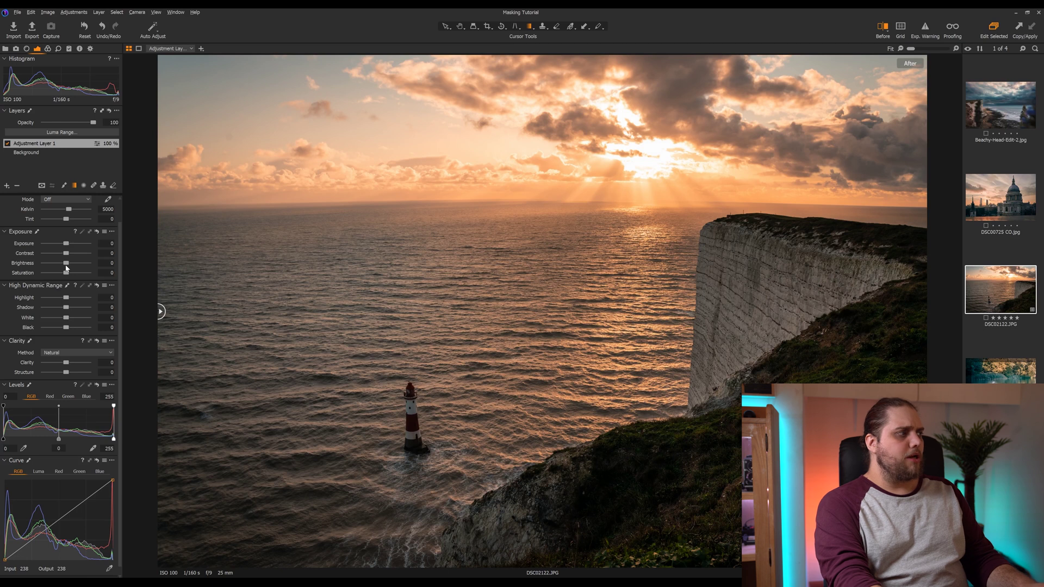
Set Exposure 0.24, Brightness 16 and Clarity 22, then bring up the layer's Luma Range settings
drag(65, 244, 74, 266)
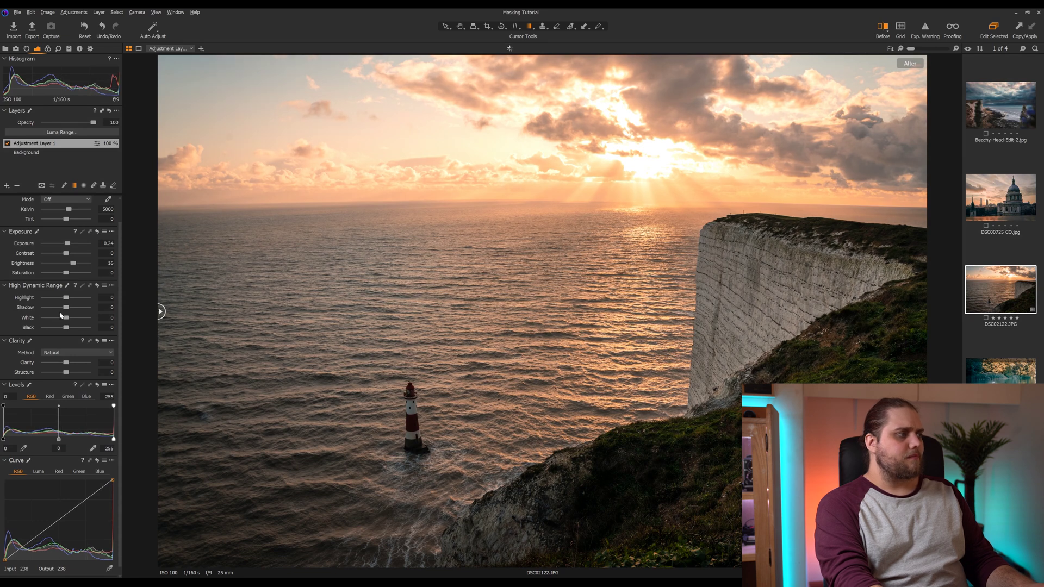
drag(65, 362, 73, 366)
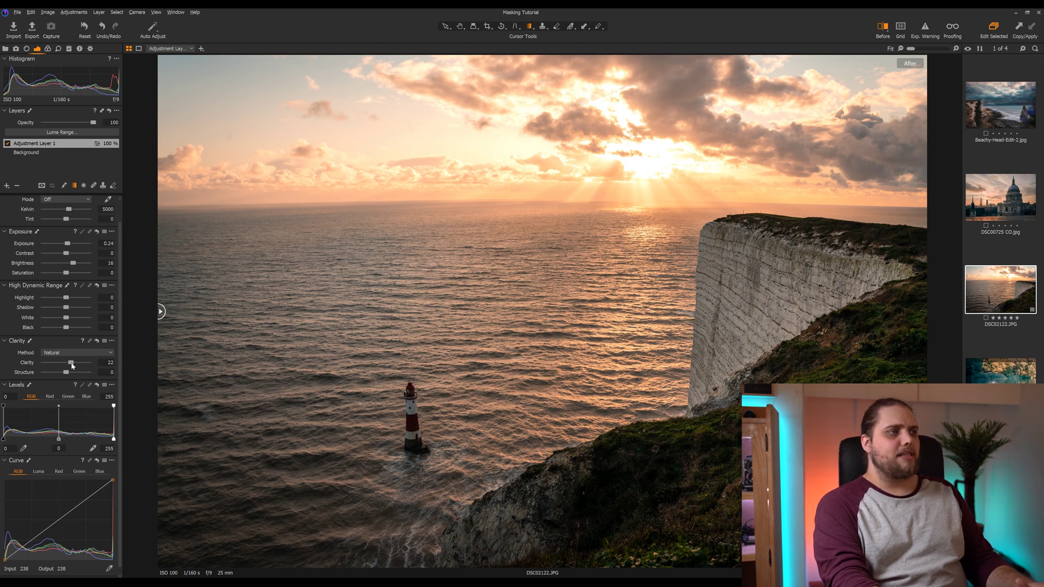
click(68, 134)
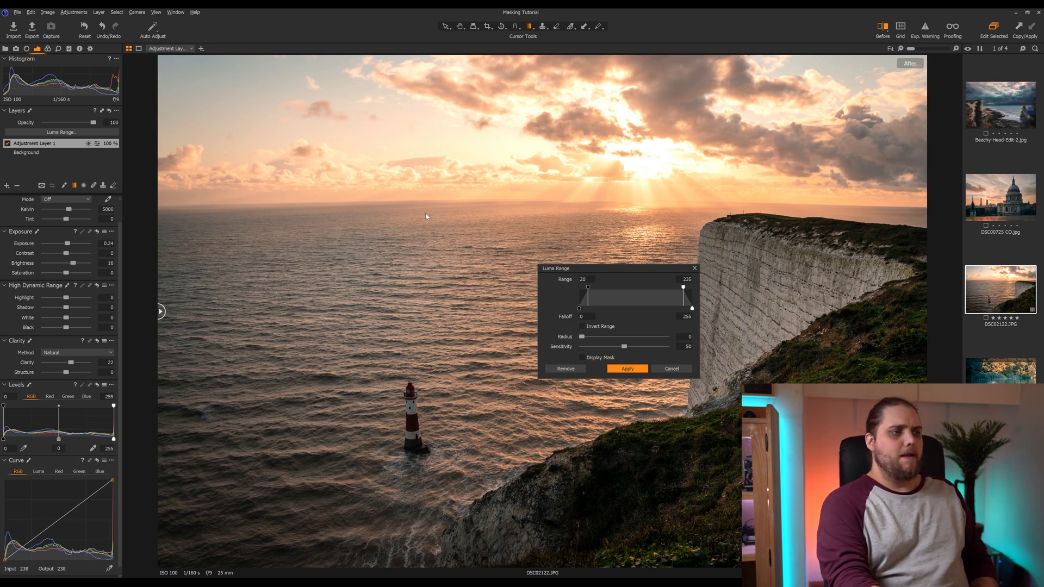
Apply a Luma Range of 116–235 with lower falloff 80 to Adjustment Layer 1
click(627, 369)
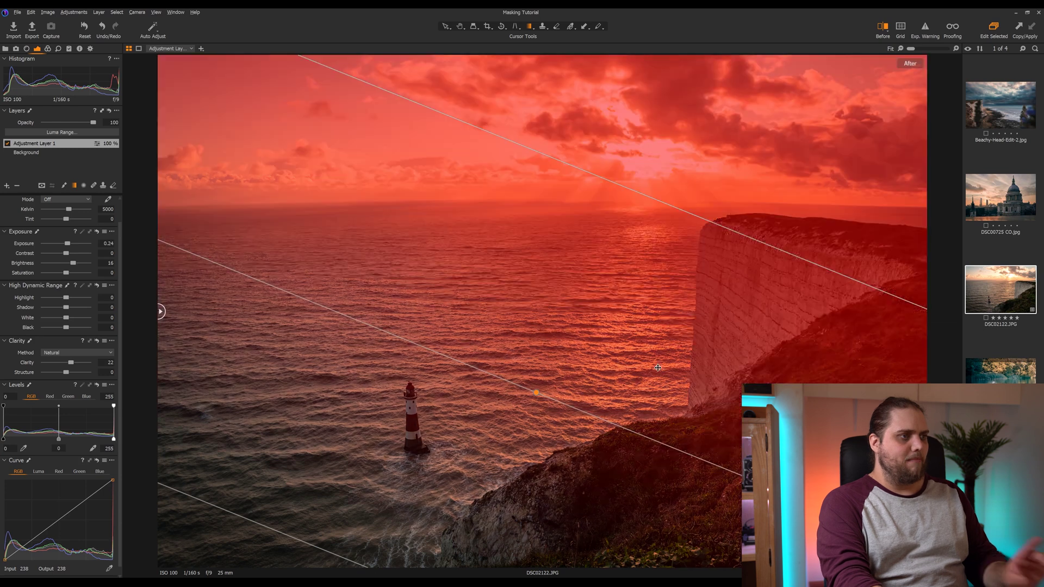
click(44, 133)
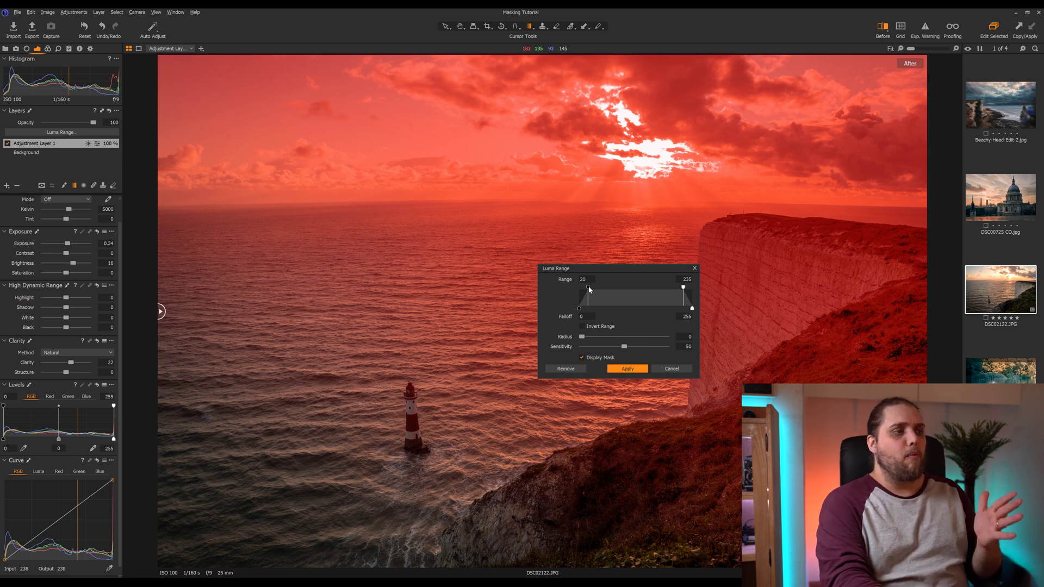
drag(589, 289, 632, 292)
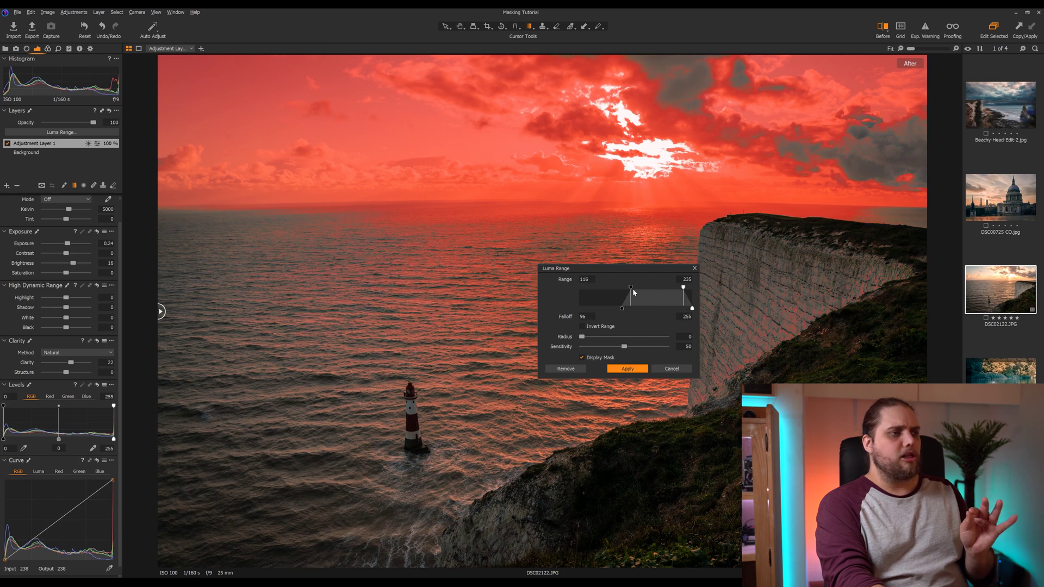
drag(620, 308, 605, 307)
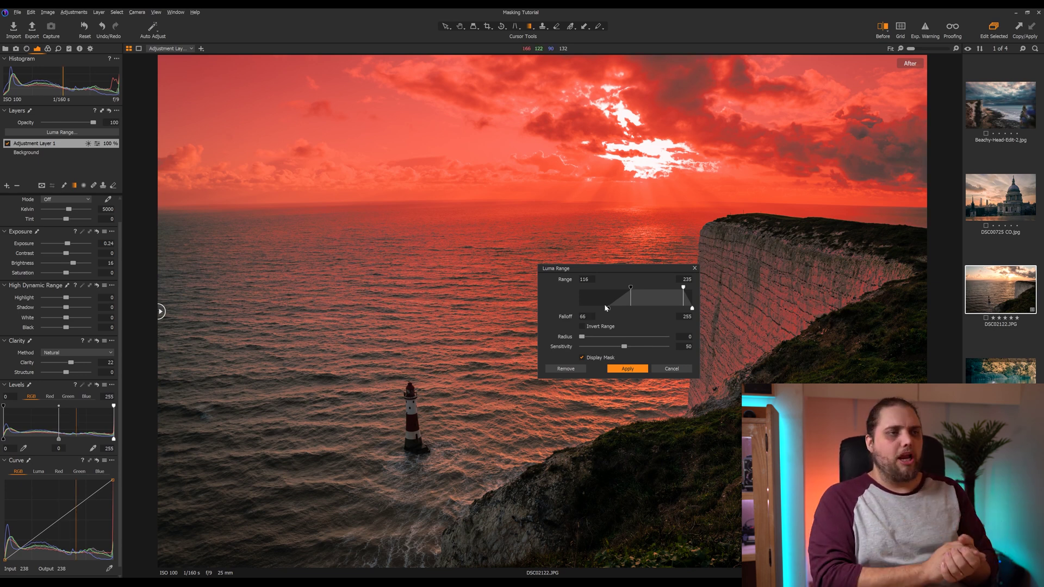
drag(605, 307, 609, 308)
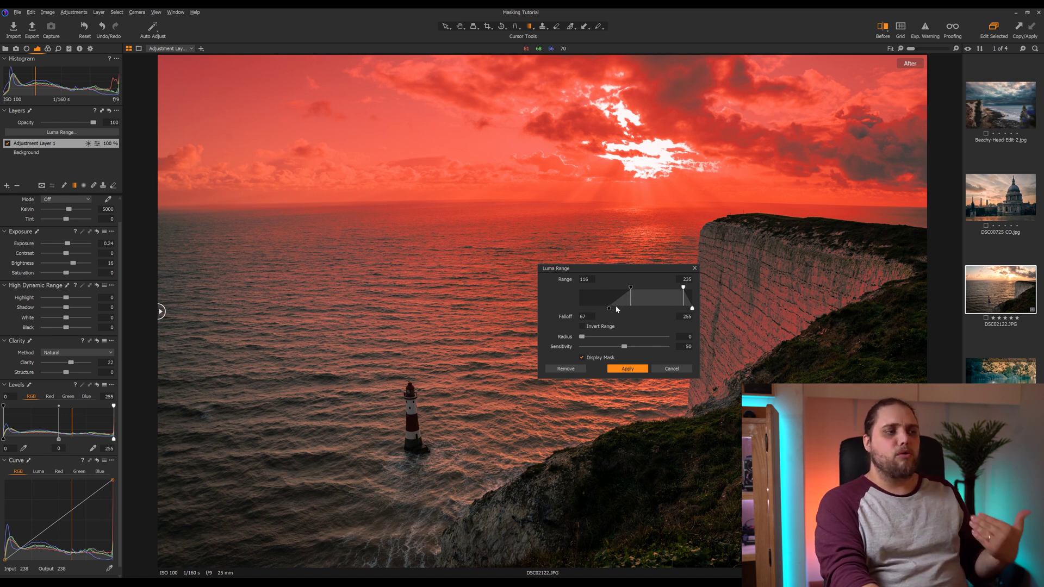
drag(608, 309, 597, 308)
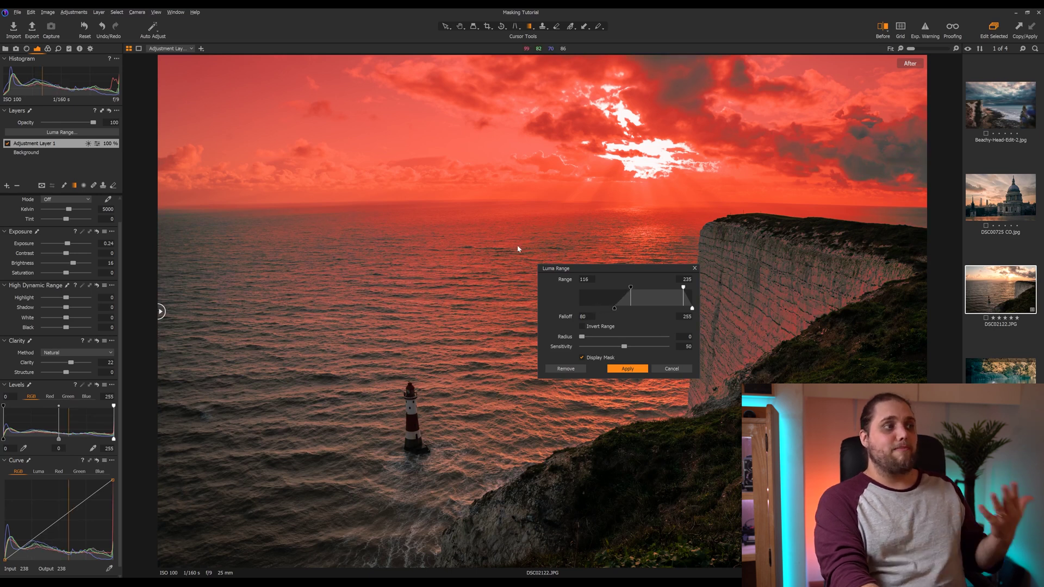
click(623, 373)
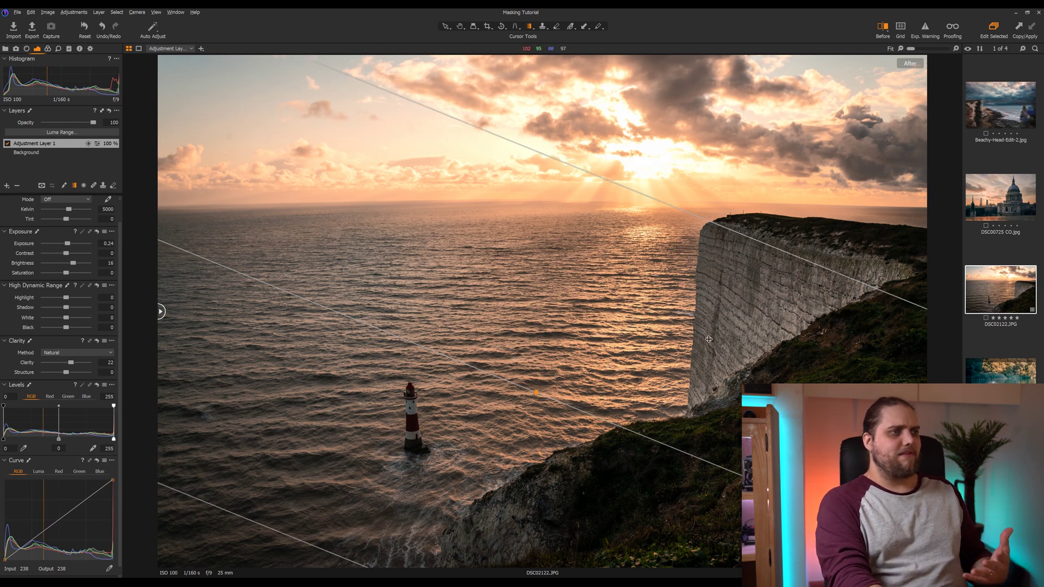
Toggle Adjustment Layer 1 off and on to compare, then delete it
click(8, 144)
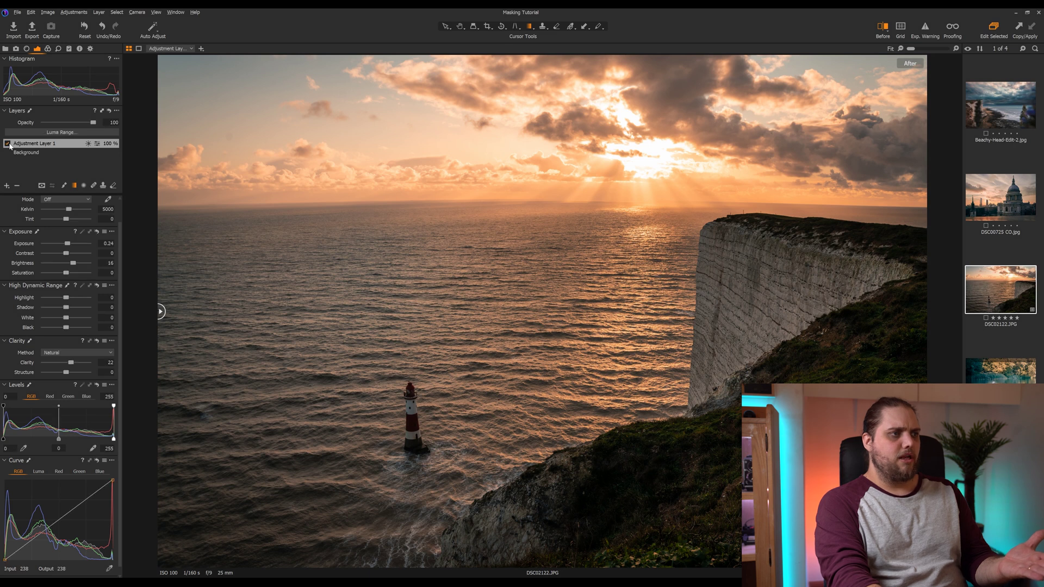
click(7, 143)
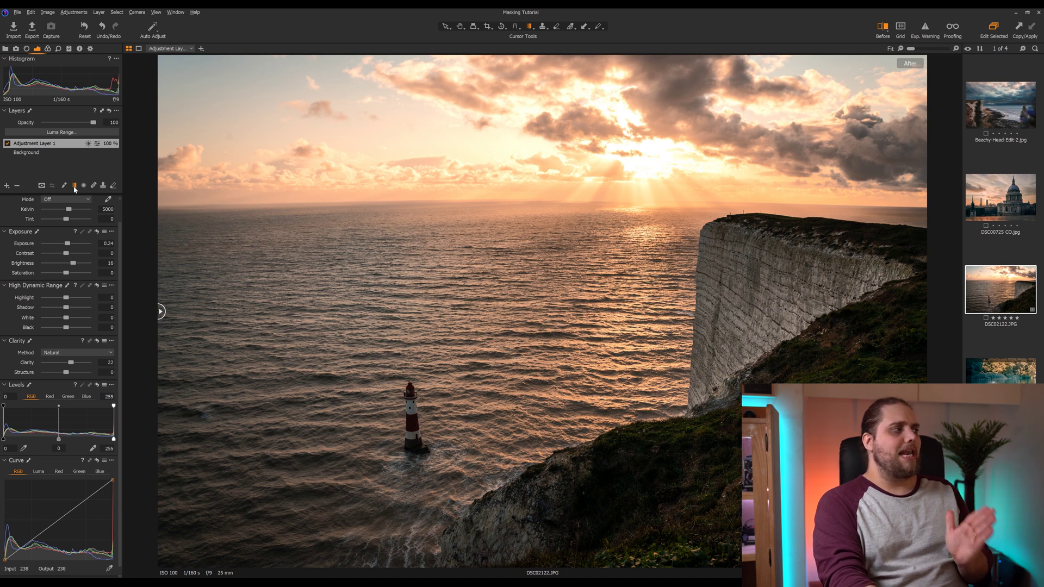
click(19, 187)
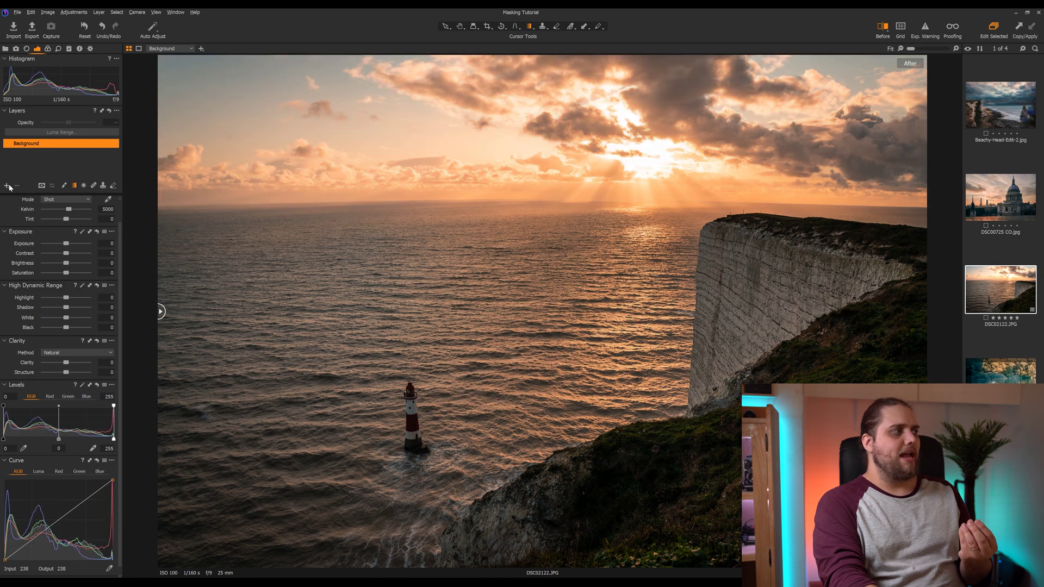
Add an empty adjustment layer at Exposure 0.34, Brightness 15, Clarity 12 and brush near the horizon
click(8, 187)
click(29, 191)
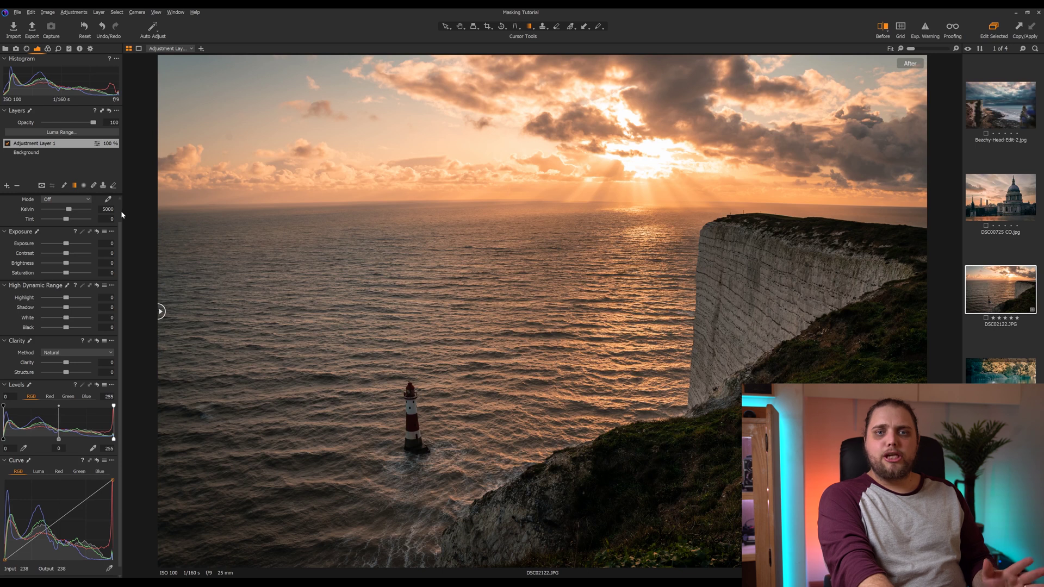
drag(66, 244, 76, 266)
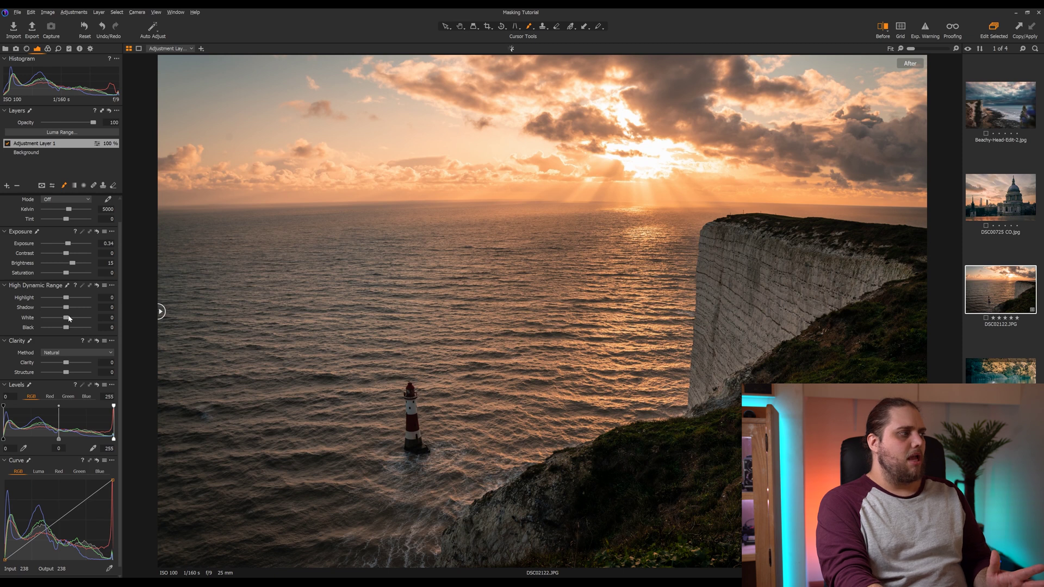
drag(65, 362, 69, 365)
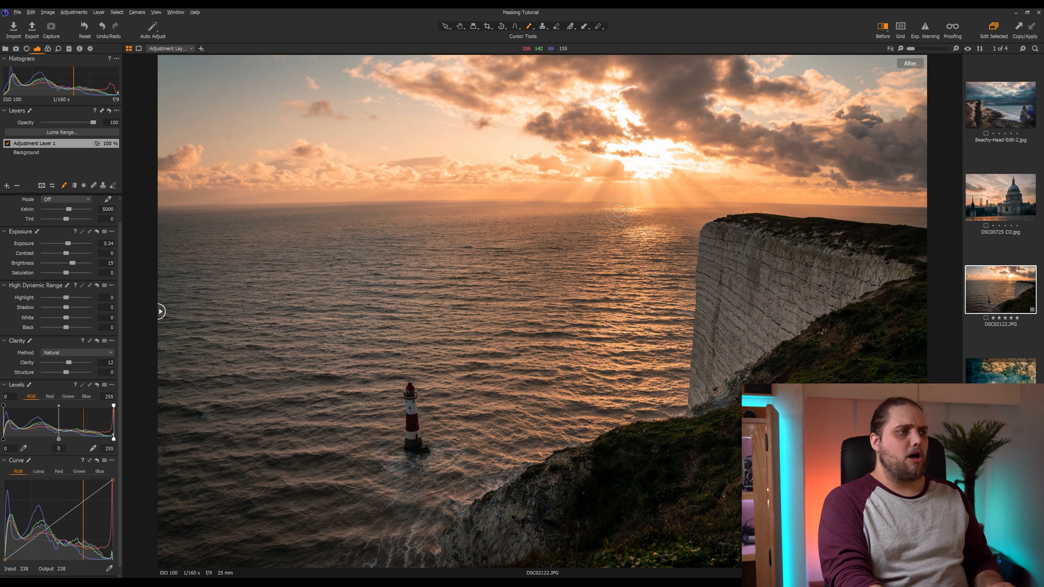
mouse_move(619, 220)
mouse_down()
mouse_move(664, 244)
mouse_move(628, 219)
mouse_move(642, 241)
mouse_move(634, 272)
mouse_move(601, 289)
mouse_move(598, 328)
mouse_up()
Enlarge the brush to size 942 and paint the sea from the horizon past the lighthouse
right_click(581, 320)
mouse_move(593, 283)
mouse_down()
mouse_move(584, 392)
mouse_move(674, 366)
mouse_move(523, 324)
mouse_move(564, 378)
mouse_move(587, 344)
mouse_move(588, 287)
mouse_move(634, 238)
mouse_move(607, 348)
mouse_move(598, 284)
mouse_move(622, 319)
mouse_move(631, 280)
mouse_move(604, 334)
mouse_move(618, 399)
mouse_move(548, 400)
mouse_move(532, 363)
mouse_move(566, 388)
mouse_move(493, 430)
mouse_move(474, 430)
mouse_move(443, 320)
mouse_up()
mouse_move(266, 277)
mouse_down()
mouse_move(286, 244)
mouse_move(547, 249)
mouse_move(518, 228)
mouse_move(269, 348)
mouse_move(330, 355)
mouse_move(279, 282)
mouse_move(203, 283)
mouse_move(280, 277)
mouse_move(480, 324)
mouse_move(485, 345)
mouse_move(327, 338)
mouse_move(379, 374)
mouse_move(237, 327)
mouse_move(209, 253)
mouse_move(506, 280)
mouse_move(673, 251)
mouse_up()
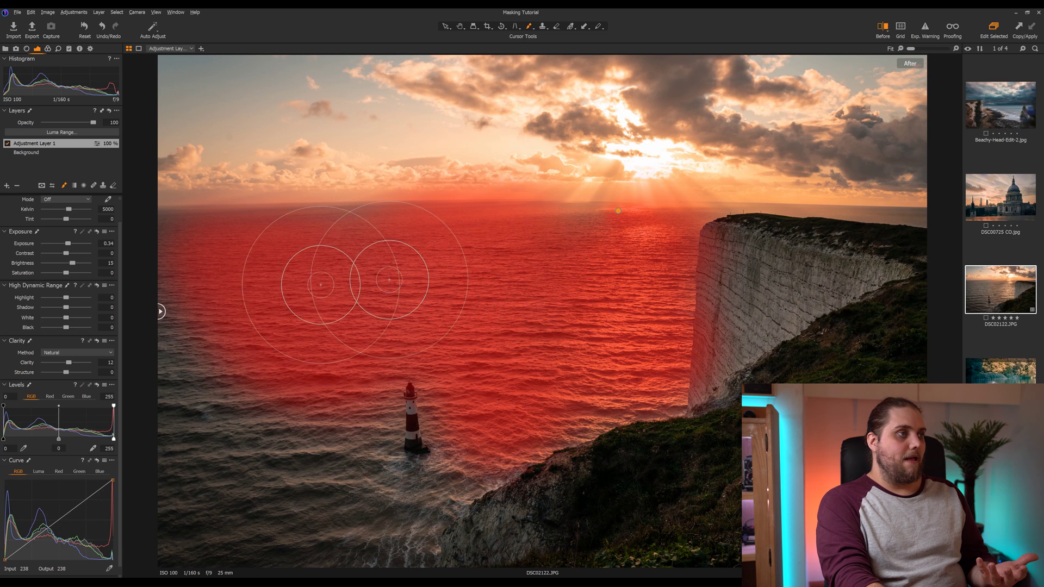
mouse_move(295, 386)
mouse_down()
mouse_move(252, 404)
mouse_move(380, 410)
mouse_move(485, 465)
mouse_move(525, 427)
mouse_move(571, 416)
mouse_up()
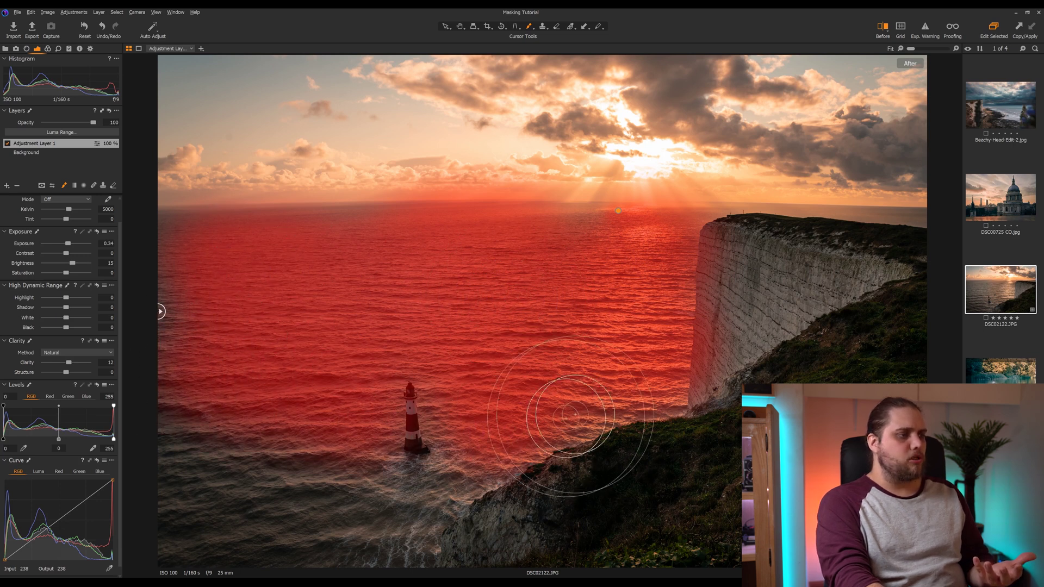
Limit the brushed sea layer to Luma Range 125–235 with lower falloff 78
click(60, 132)
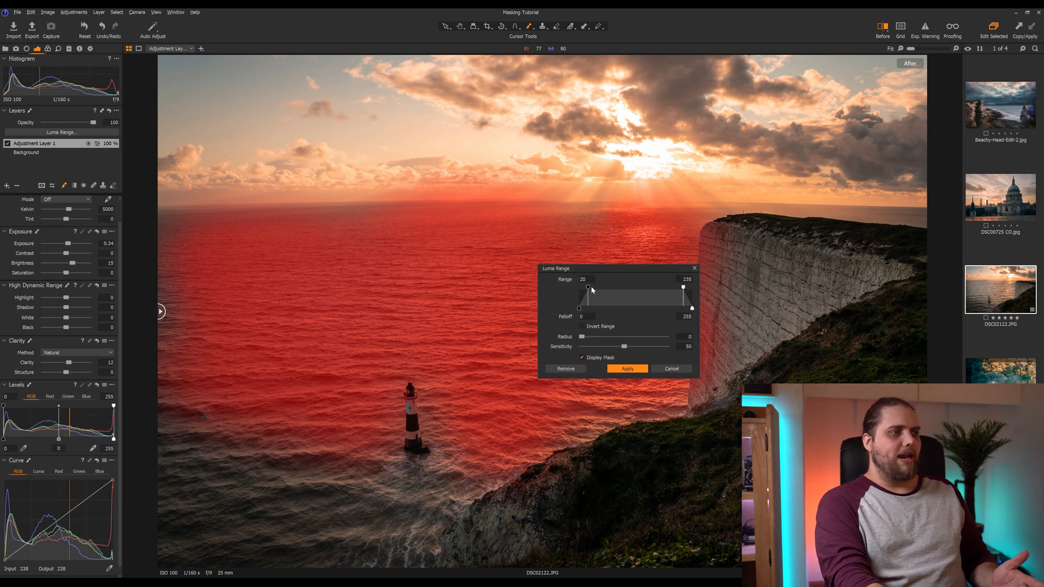
drag(592, 287, 613, 308)
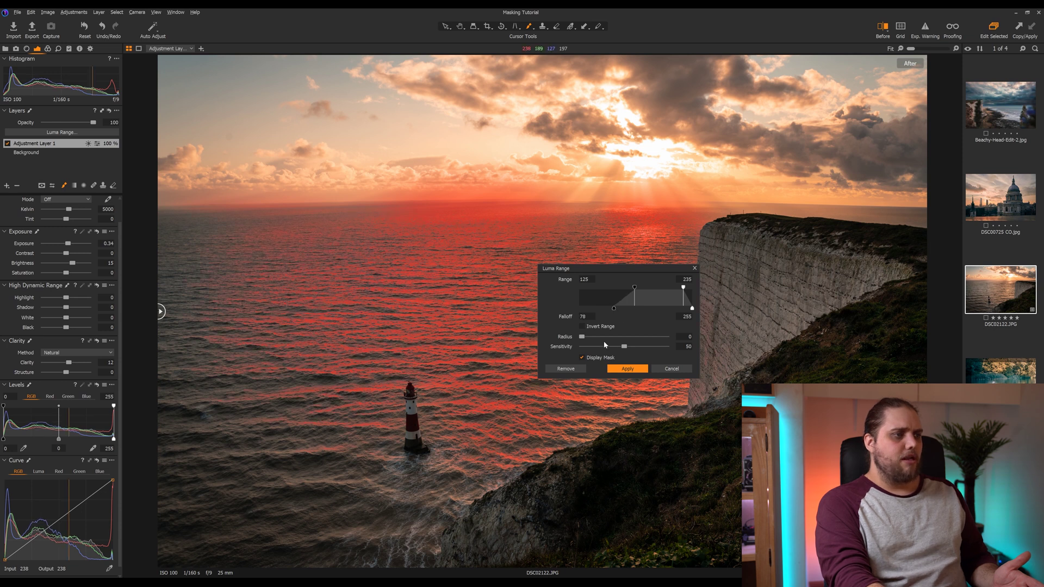
click(626, 369)
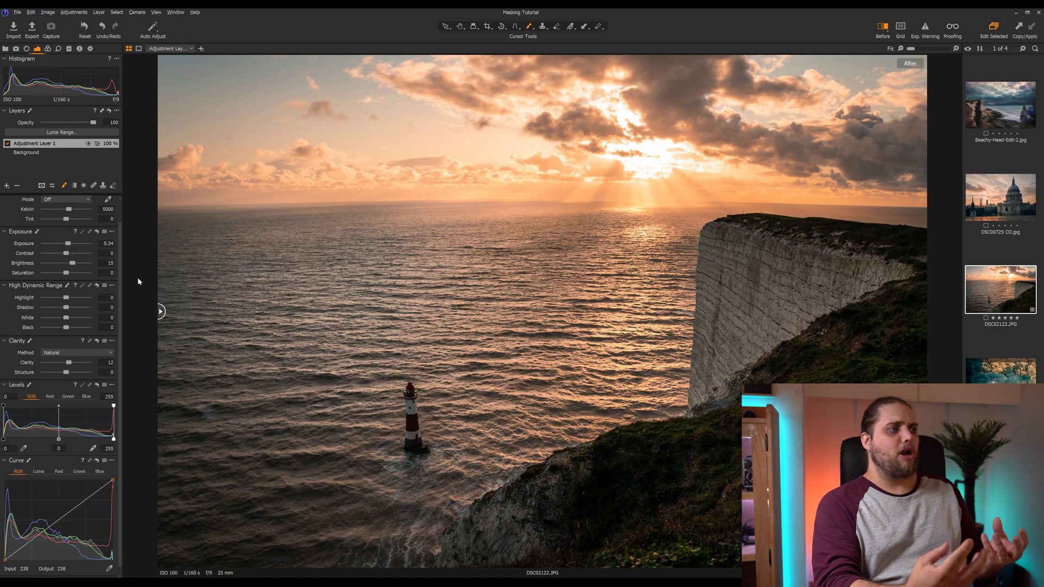
Add Adjustment Layer 2 at Exposure -0.29, Brightness -14, Shadow -15, Black -12, brushed over the sun's reflection and sea
click(6, 185)
click(11, 191)
drag(66, 246, 61, 266)
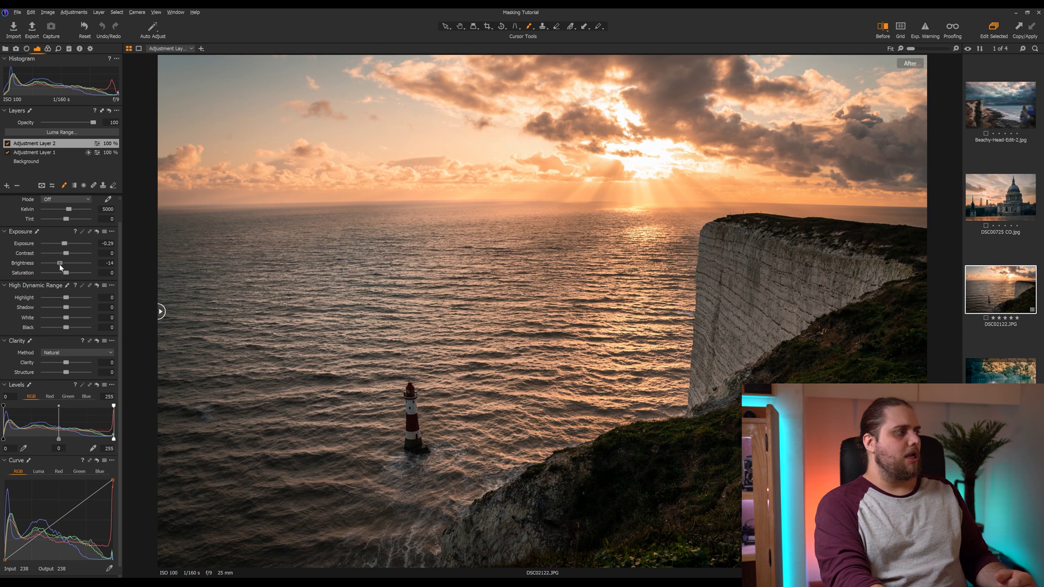
drag(66, 328, 63, 307)
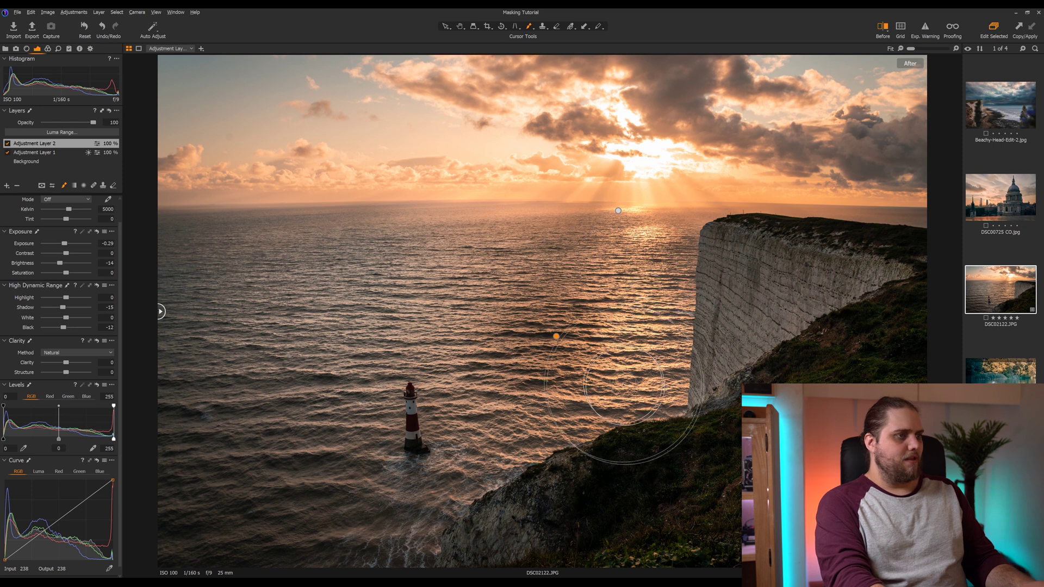
drag(666, 249, 538, 353)
mouse_move(396, 348)
mouse_down()
mouse_move(508, 264)
mouse_move(384, 300)
mouse_move(296, 385)
mouse_move(325, 409)
mouse_move(167, 457)
mouse_move(298, 539)
mouse_move(286, 510)
mouse_move(302, 558)
mouse_move(217, 570)
mouse_move(225, 584)
mouse_move(302, 504)
mouse_move(323, 458)
mouse_move(435, 505)
mouse_move(614, 403)
mouse_move(650, 371)
mouse_move(675, 275)
mouse_move(597, 378)
mouse_move(485, 428)
mouse_move(477, 421)
mouse_move(476, 446)
mouse_move(327, 318)
mouse_move(257, 325)
mouse_move(299, 355)
mouse_move(188, 320)
mouse_move(245, 274)
mouse_move(282, 260)
mouse_move(206, 358)
mouse_move(212, 373)
mouse_move(439, 269)
mouse_move(505, 341)
mouse_move(502, 375)
mouse_move(478, 374)
mouse_move(534, 295)
mouse_move(745, 278)
mouse_move(742, 360)
mouse_move(537, 353)
mouse_move(544, 256)
mouse_move(580, 266)
mouse_move(482, 403)
mouse_move(494, 253)
mouse_move(629, 227)
mouse_move(256, 240)
mouse_up()
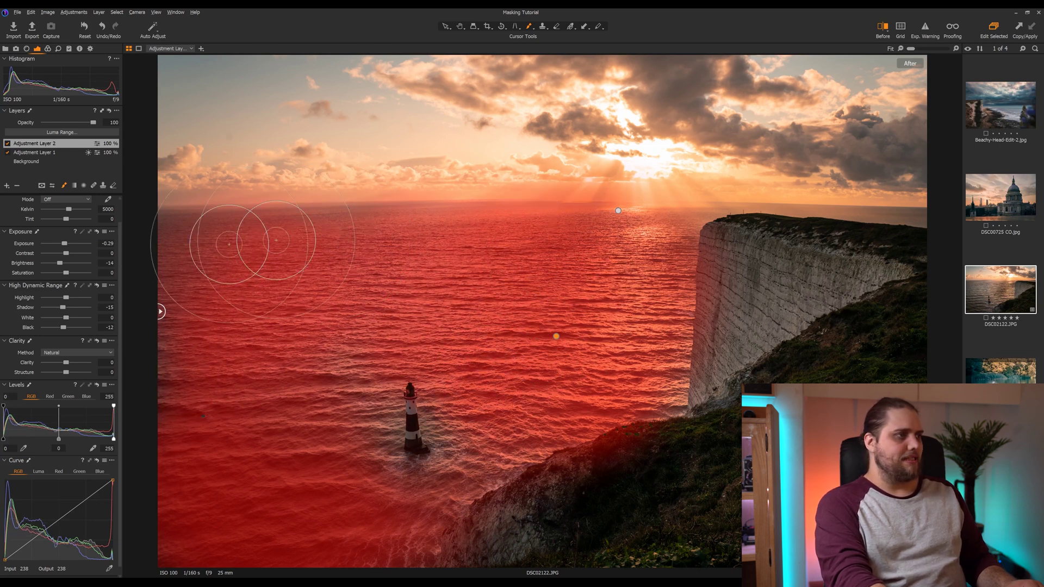
Restrict Adjustment Layer 2's mask to Luma Range 20–52 with falloff 0–77 on the darker water
click(63, 133)
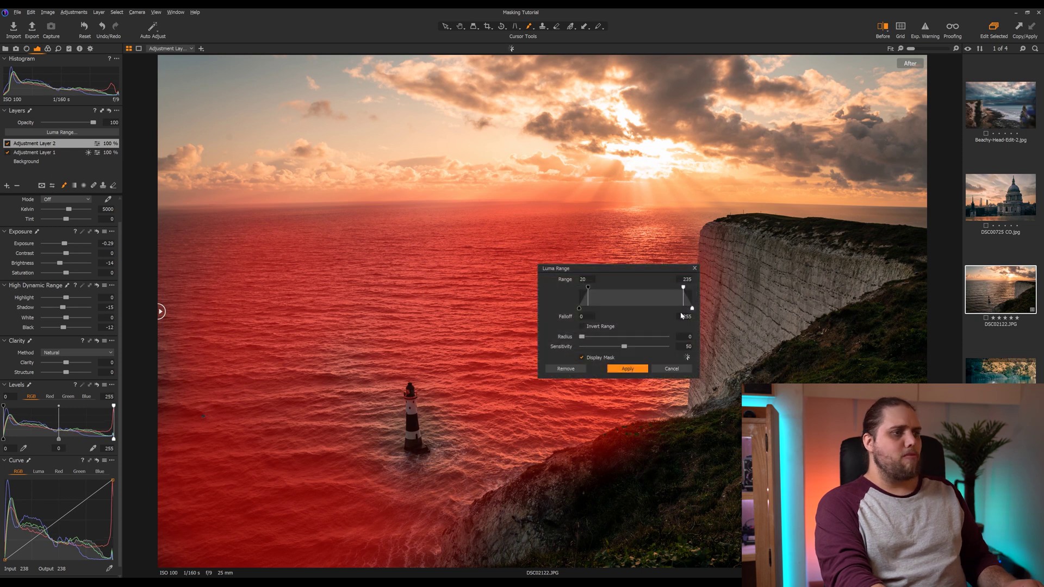
drag(687, 287, 602, 287)
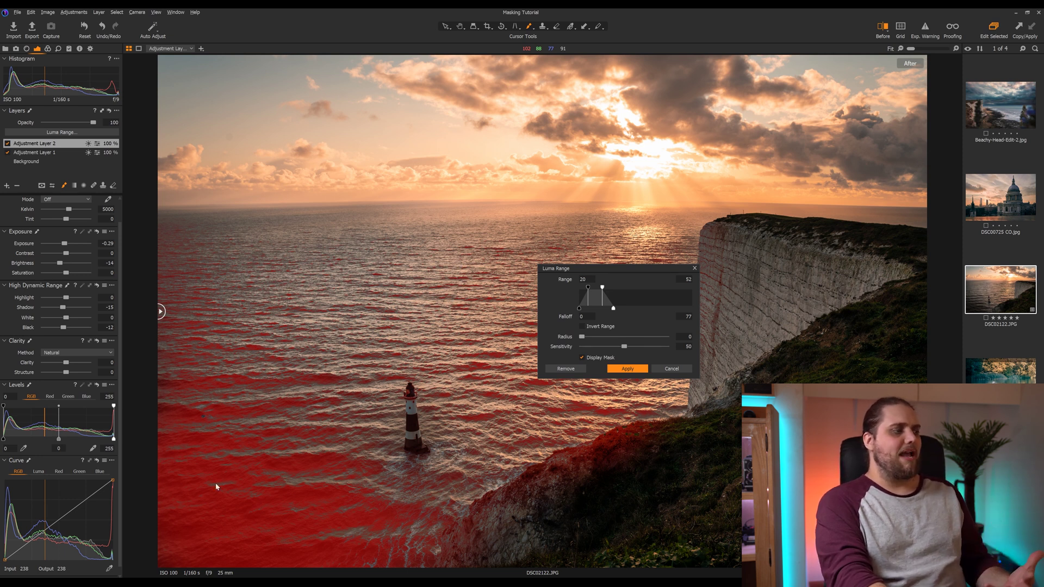
click(637, 370)
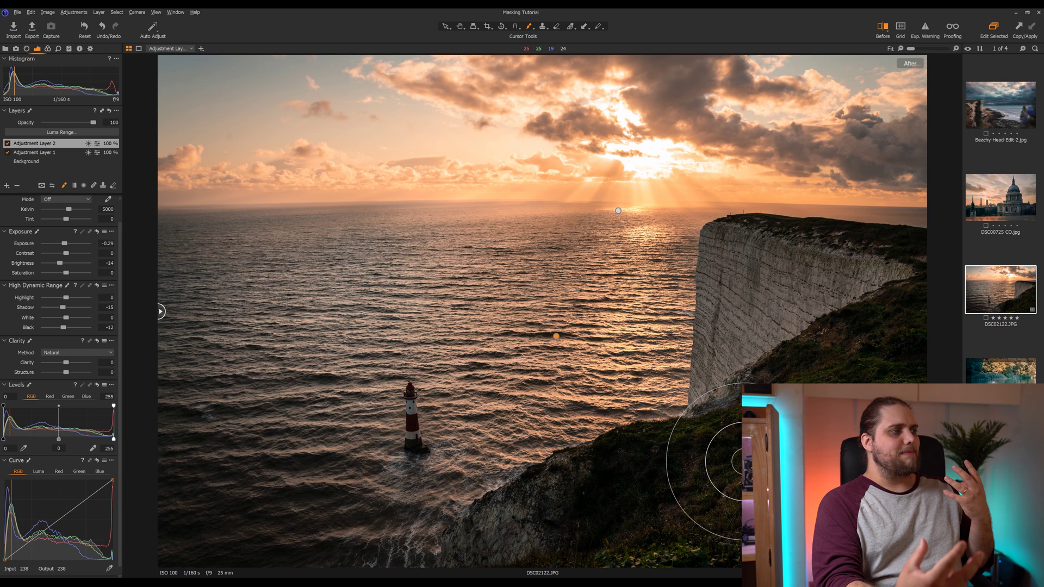
click(7, 144)
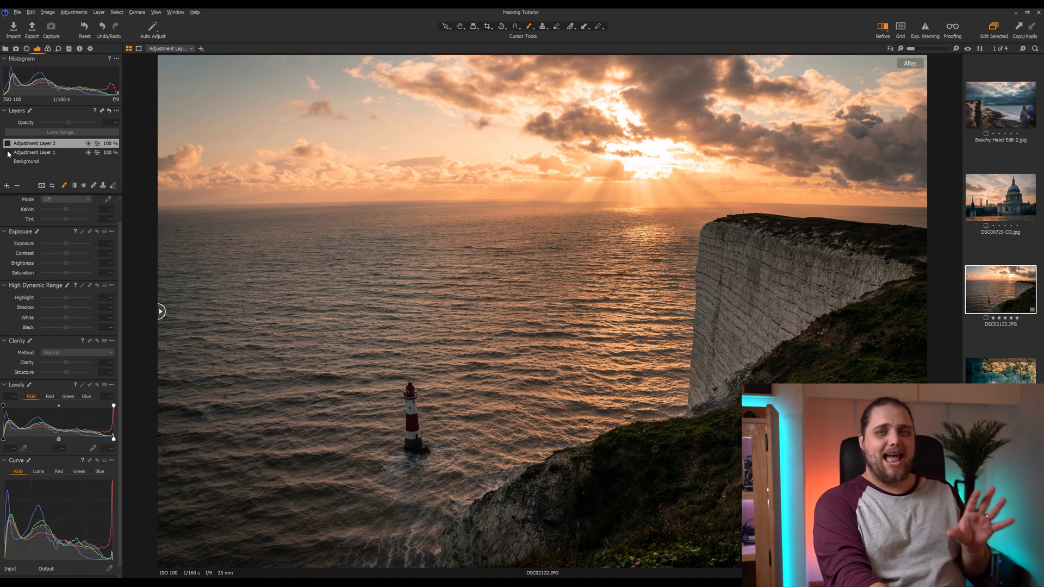
click(7, 144)
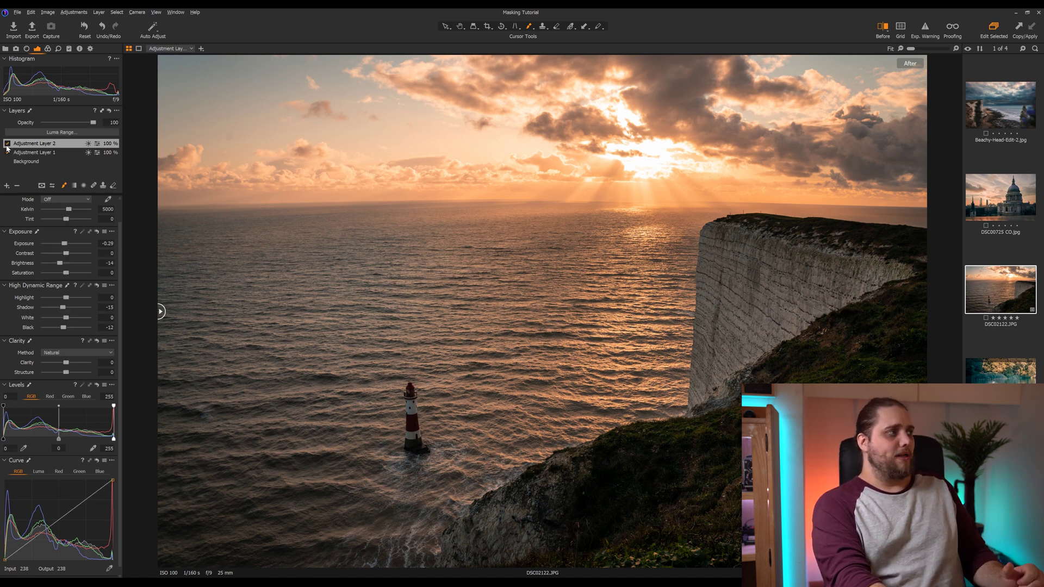